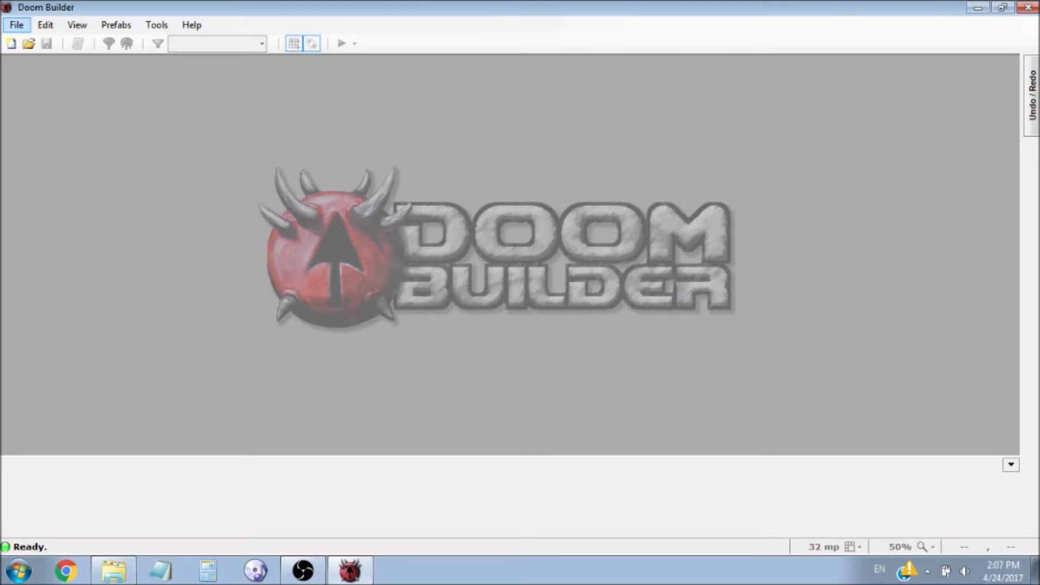
- Create a new map with the Doom 2 game configuration and the level name MAP01
click(17, 25)
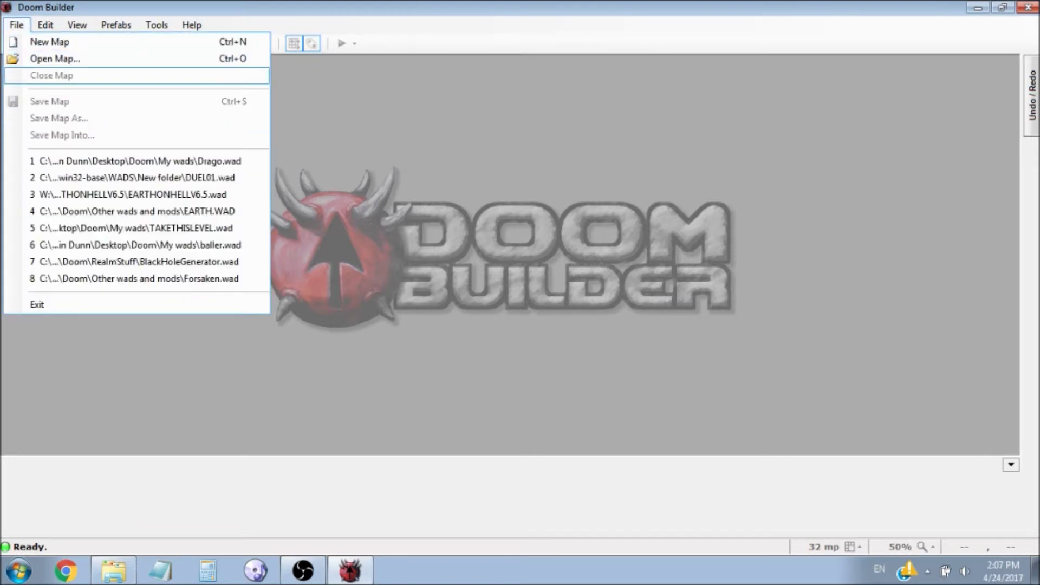
click(49, 42)
click(547, 163)
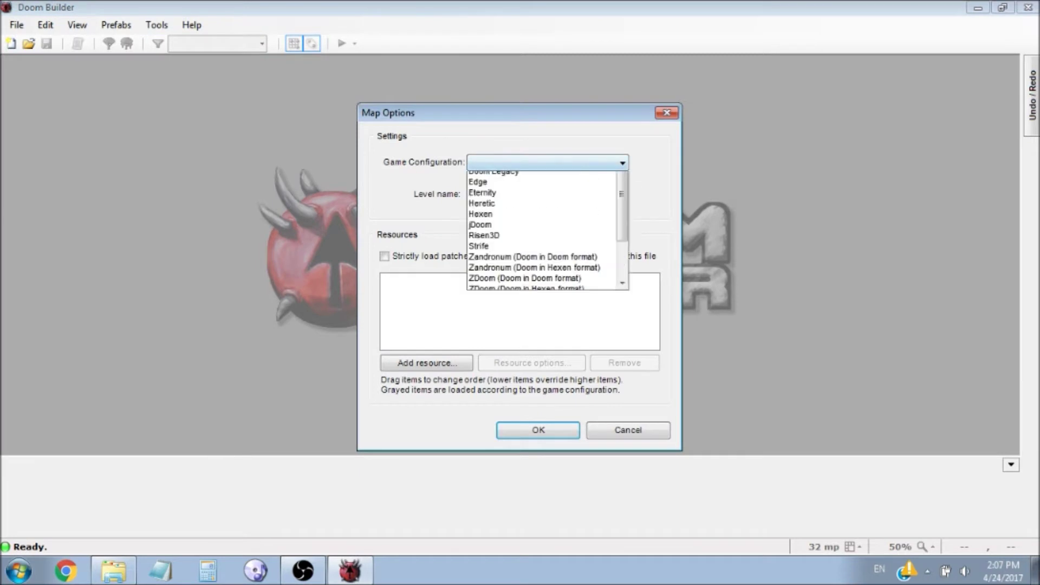
click(540, 198)
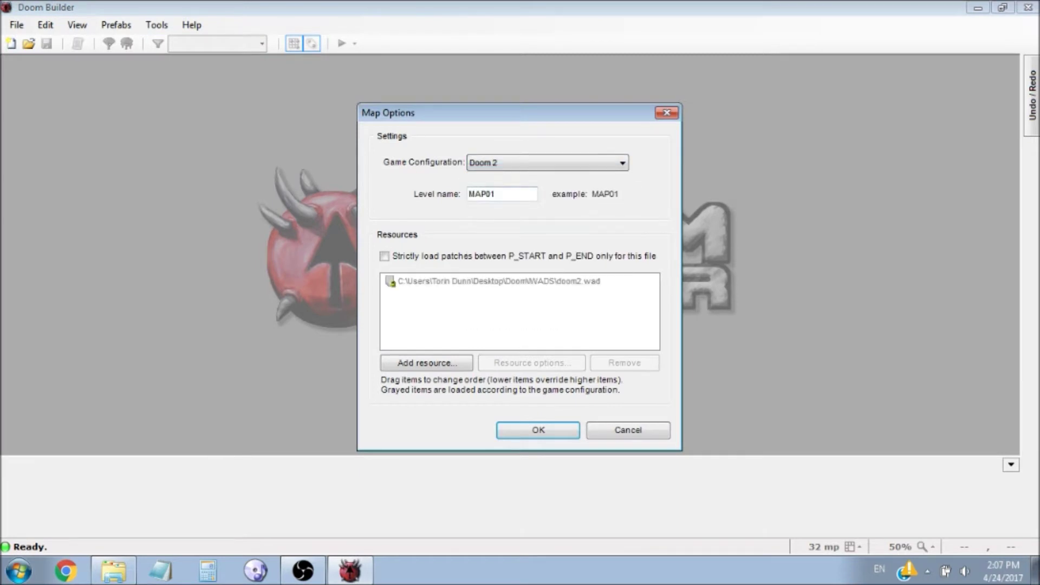
key(Return)
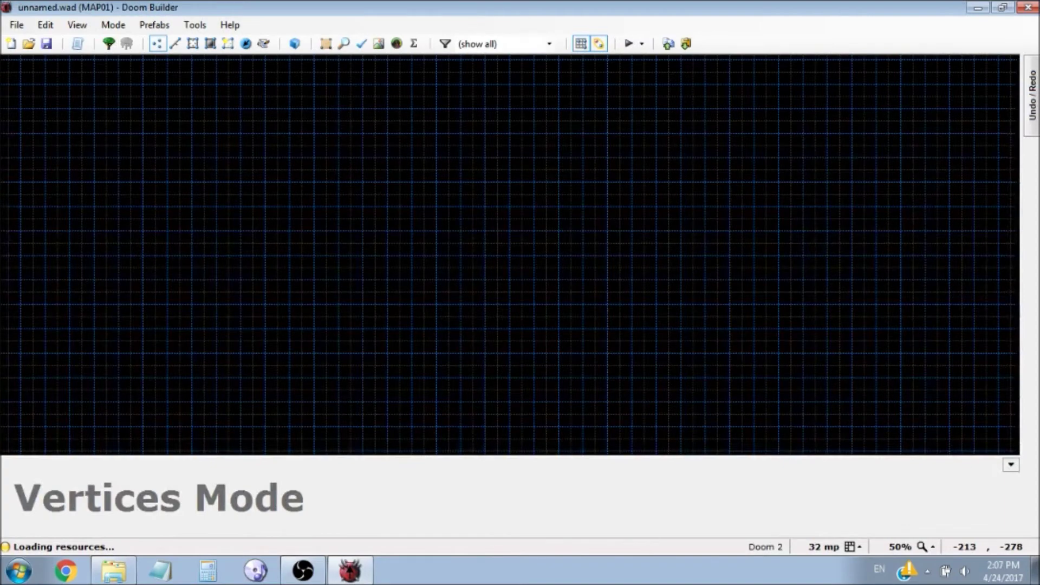
- Draw a closed square room about 384 by 384 map units with linedefs in the middle of the grid
key(l)
scroll(509, 255, up, 4)
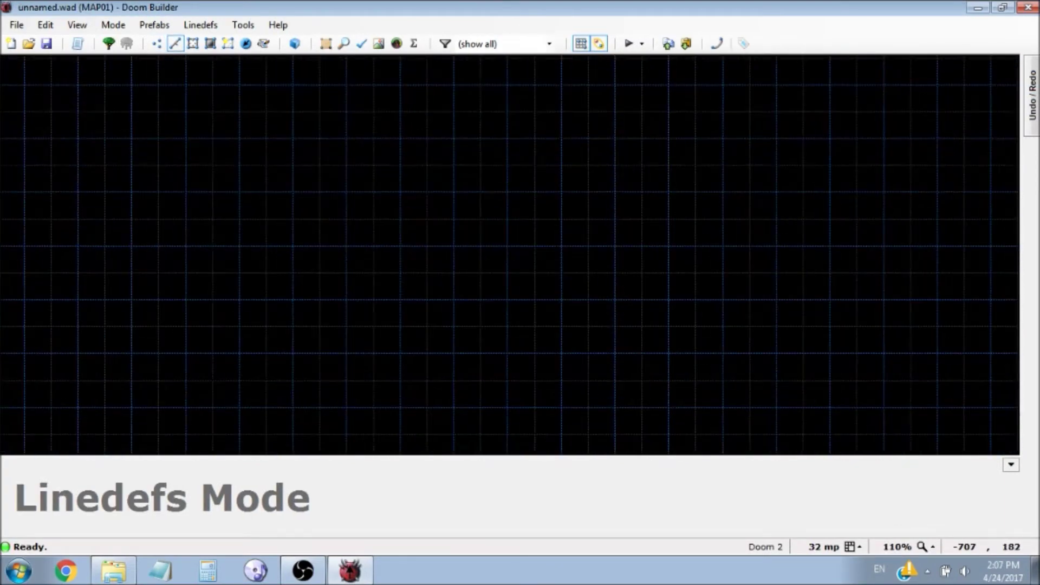
right_click(346, 85)
click(347, 408)
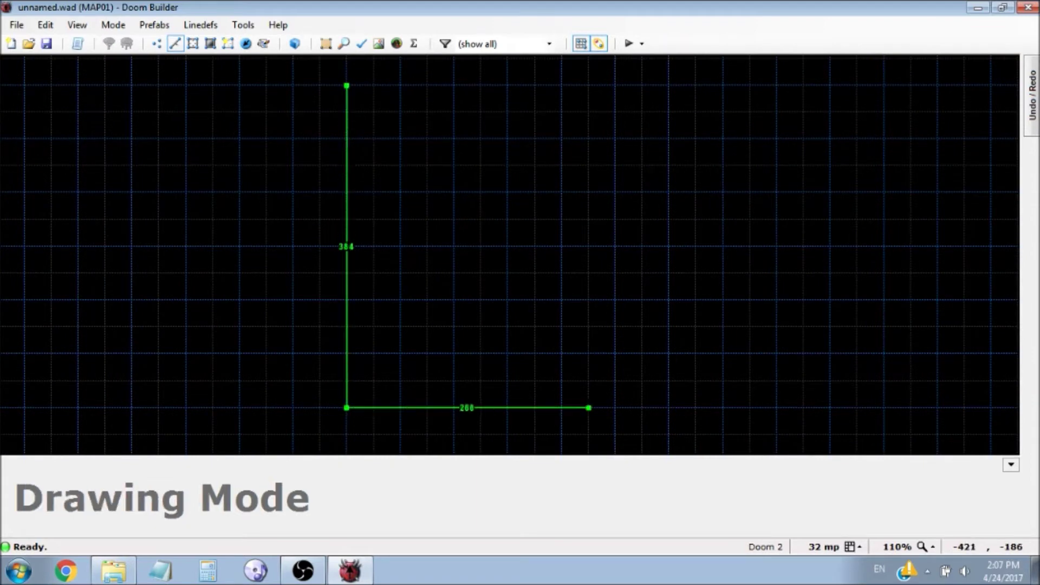
click(669, 407)
click(669, 85)
click(346, 85)
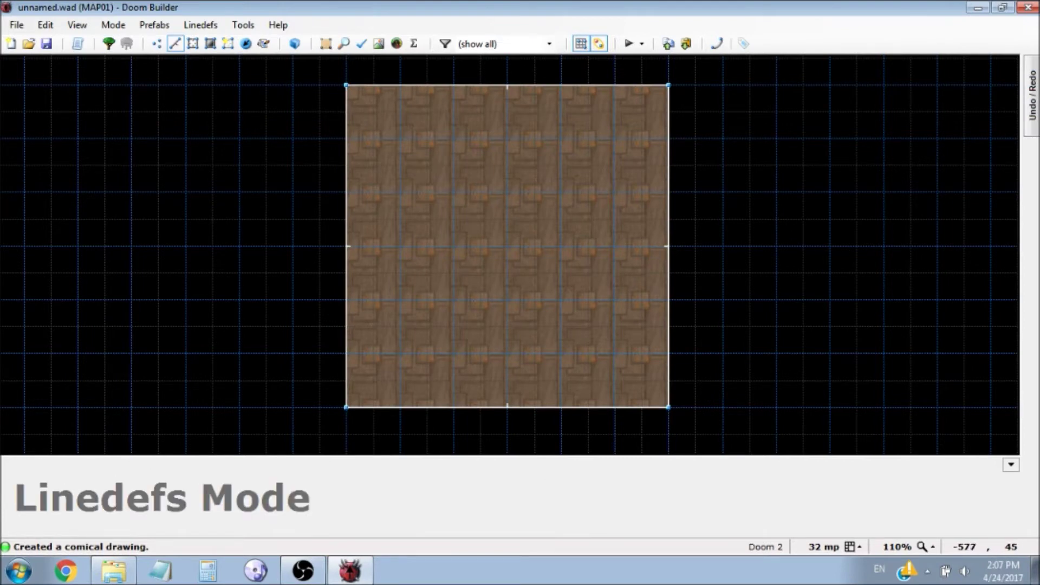
- Place a player start near the middle of the room's south wall, facing north
key(t)
key(Insert)
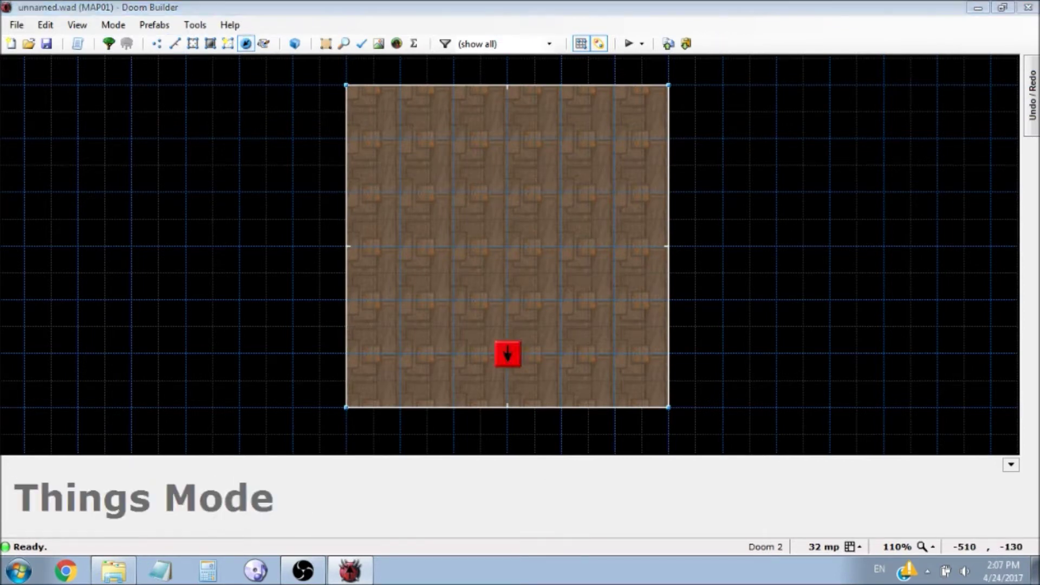
click(726, 347)
click(638, 436)
scroll(536, 276, down, 1)
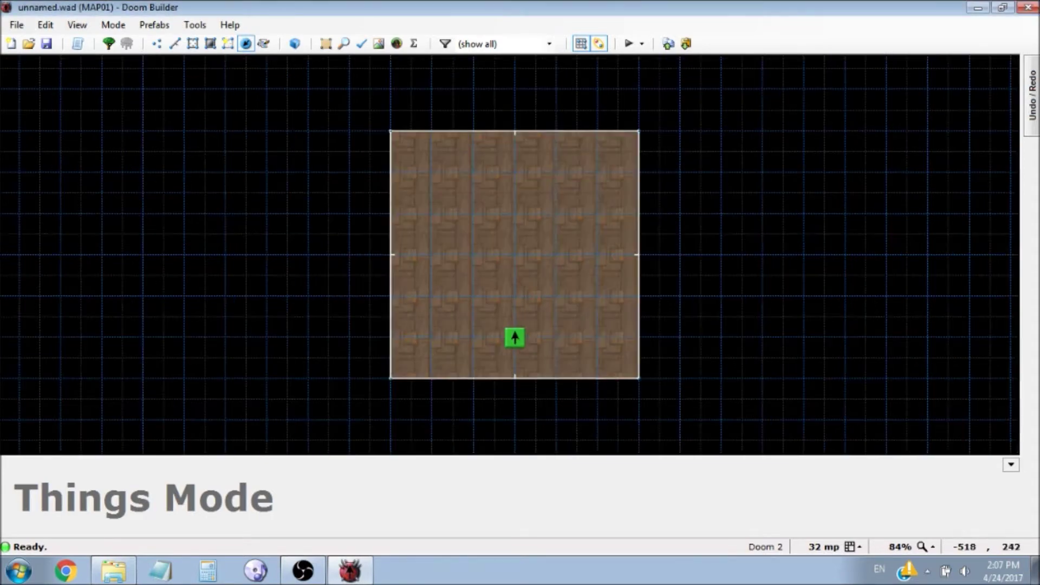
- Split the room's north wall with two vertices to form a centred segment about 64 units long
scroll(568, 89, up, 2)
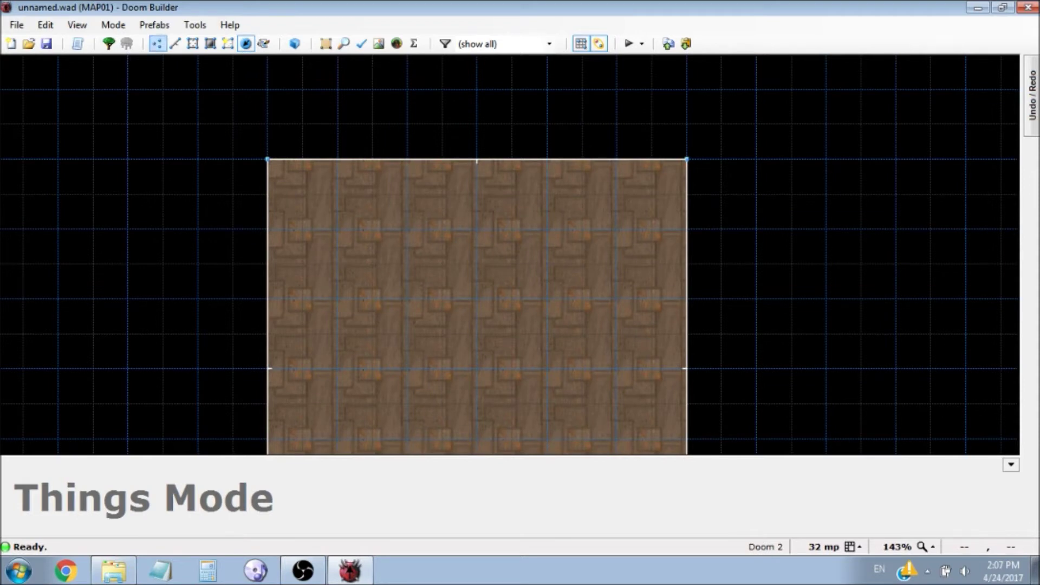
click(156, 43)
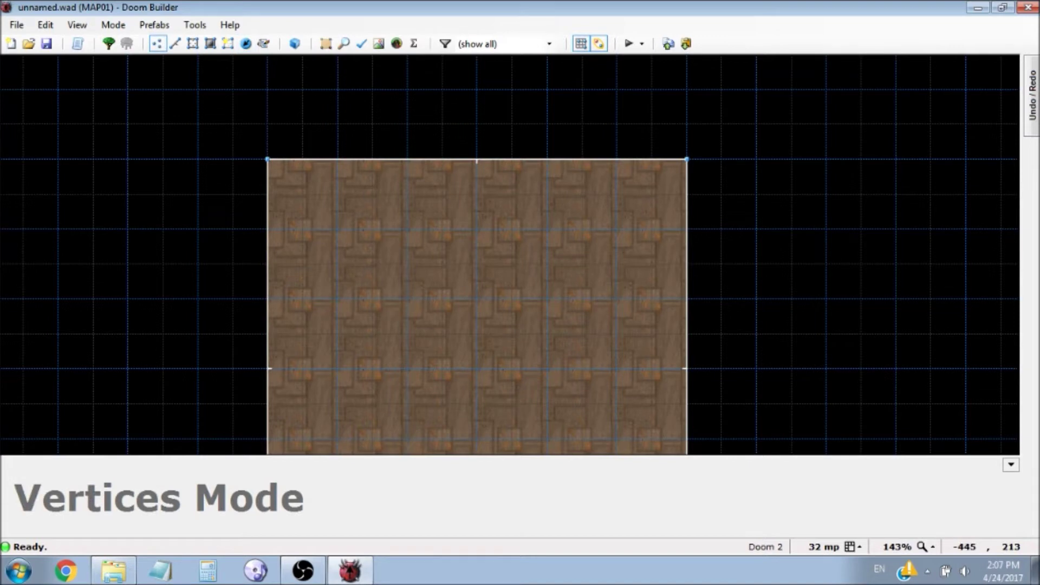
right_click(441, 160)
right_click(511, 159)
key(l)
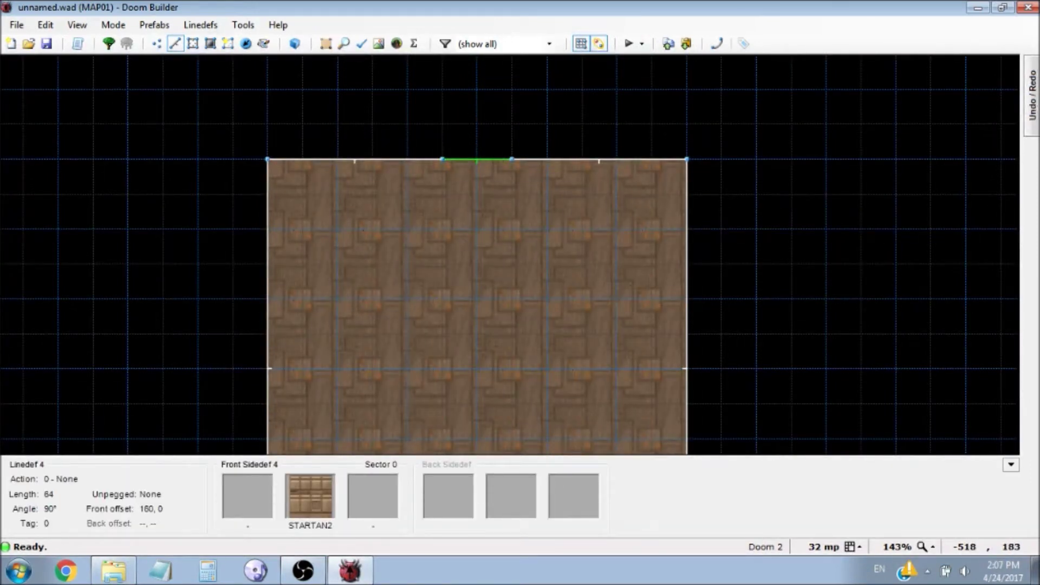
scroll(477, 168, down, 3)
scroll(476, 174, up, 4)
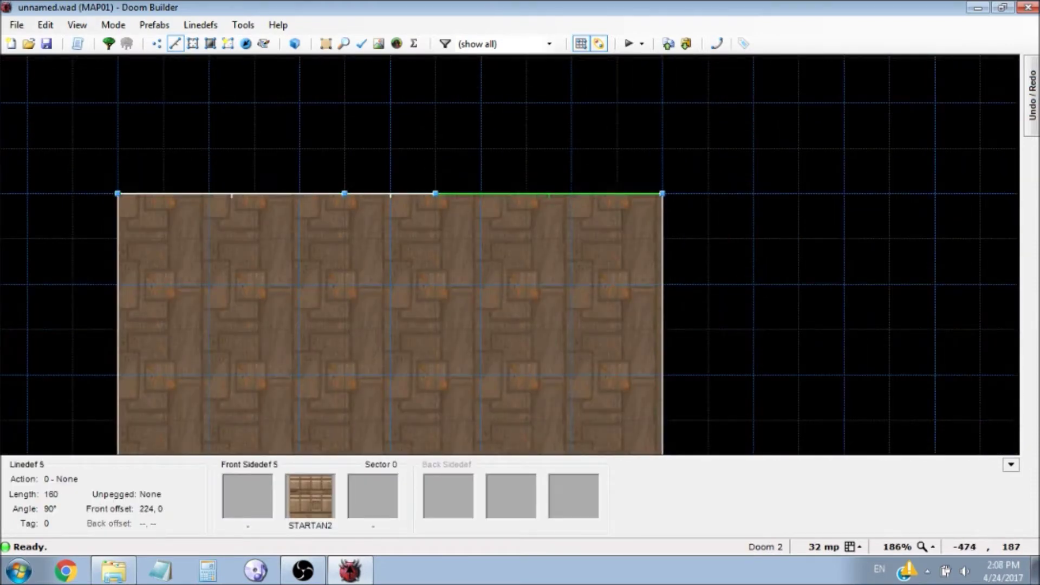
scroll(445, 355, down, 3)
scroll(412, 304, down, 1)
scroll(412, 303, up, 2)
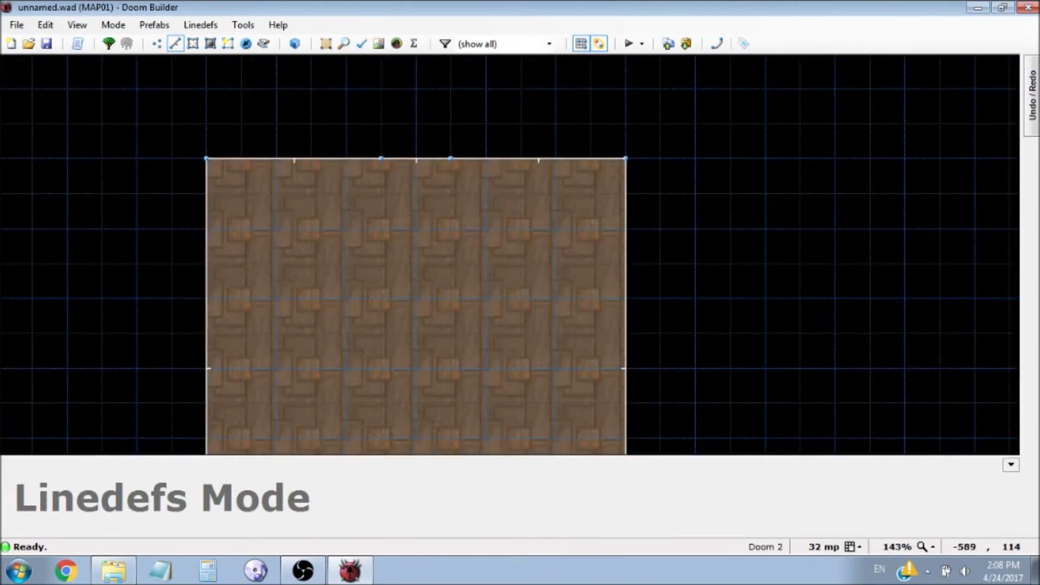
- Enter the 3D visual mode inside the room and face the short middle segment of the north wall
key(q)
key(e)
key(s)
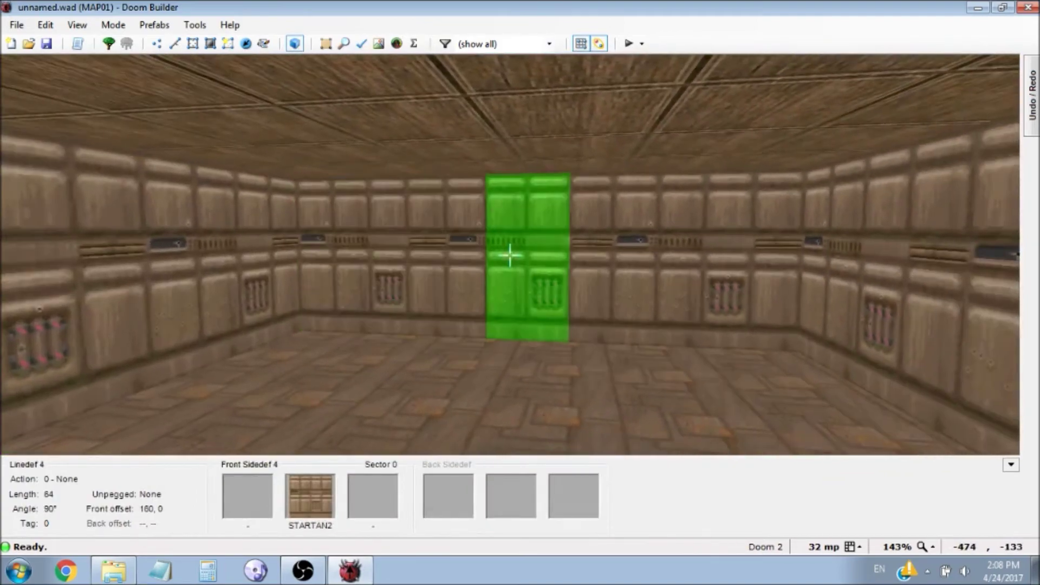
key(w)
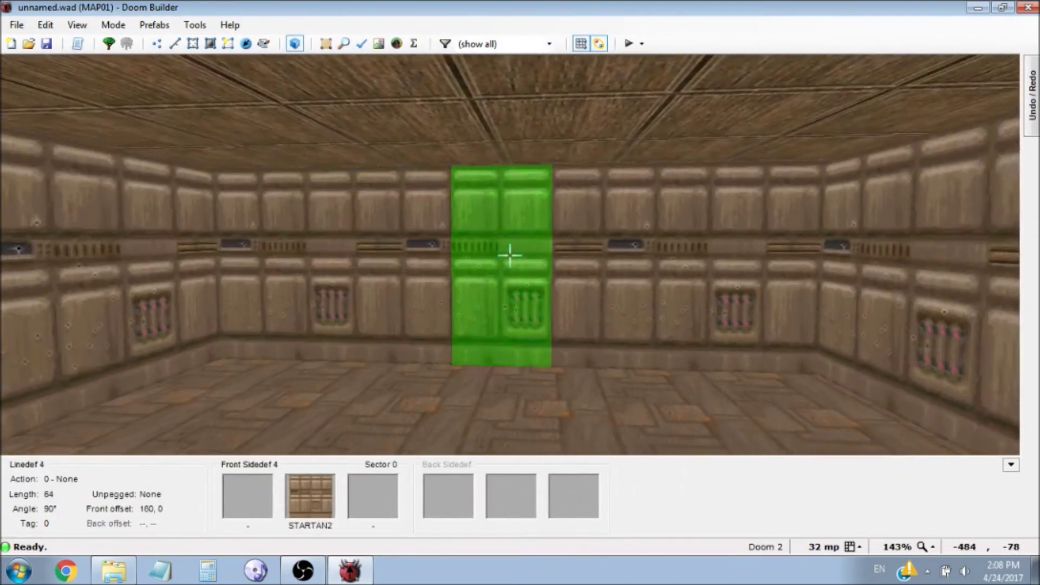
key(e)
key(s)
- Set the front middle texture of the short north wall segment to the switch texture SW2SKIN
right_click(509, 255)
click(418, 133)
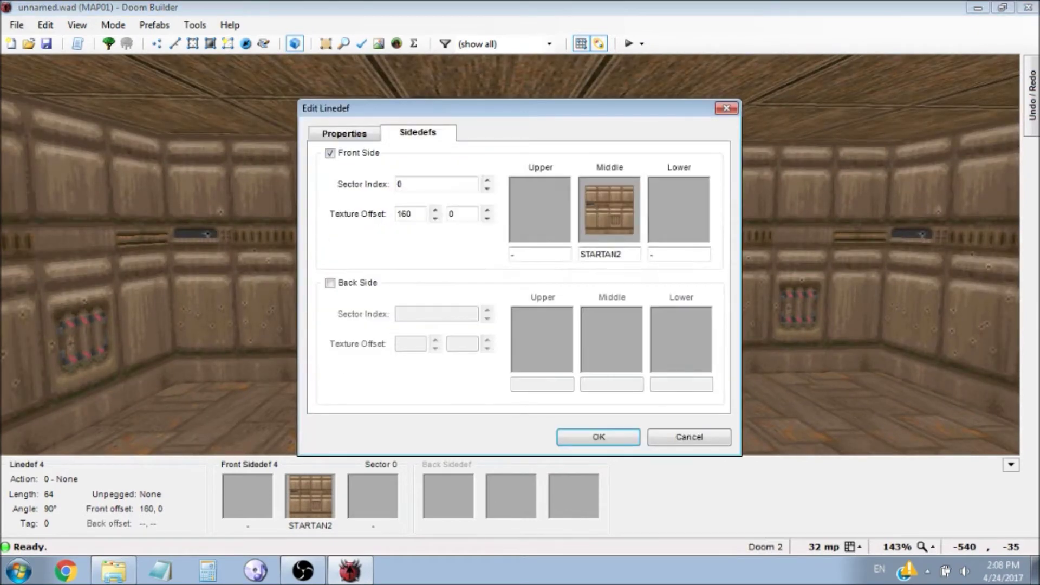
click(609, 209)
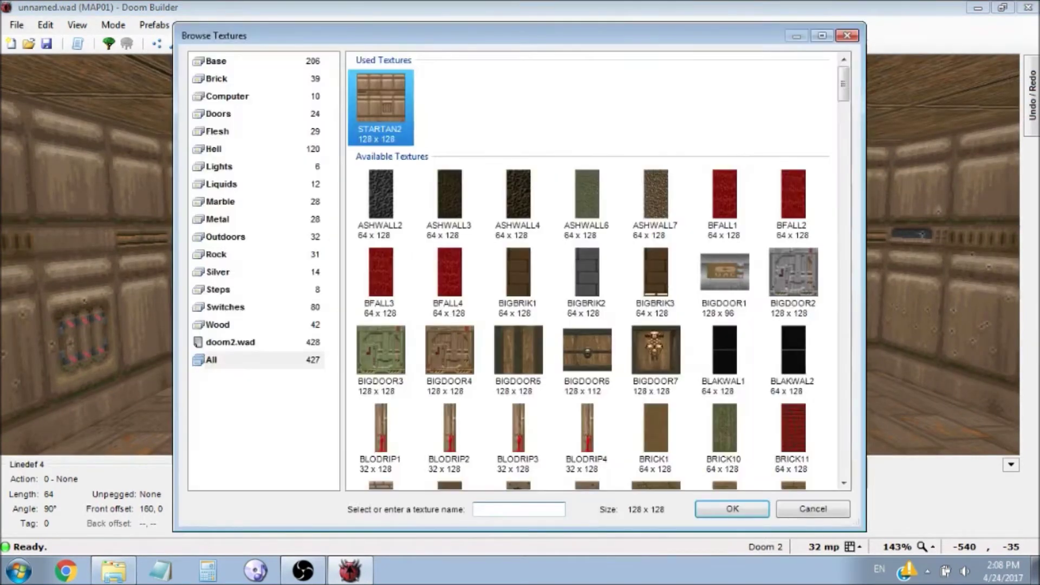
click(655, 281)
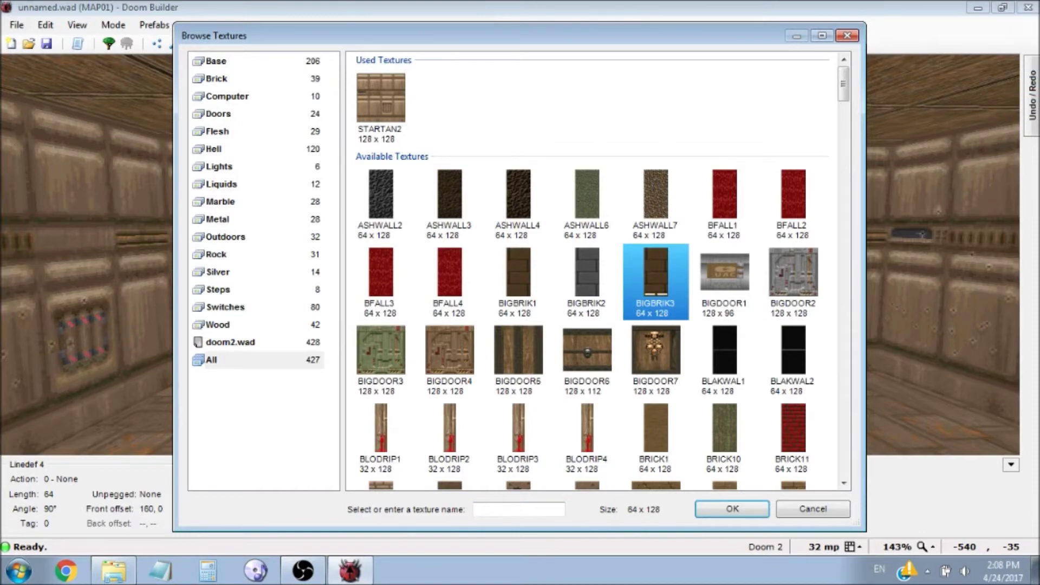
scroll(596, 270, down, 3)
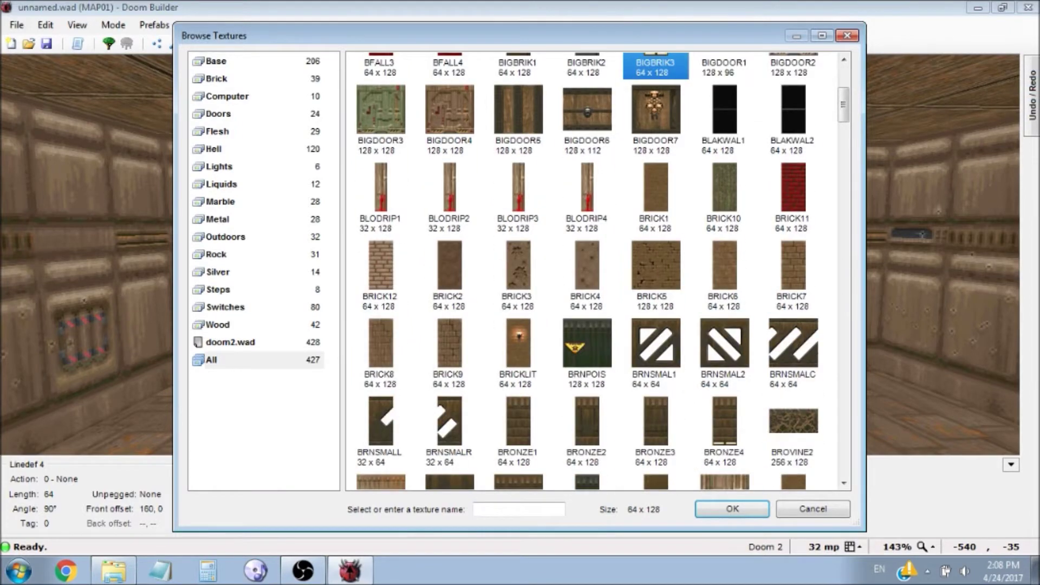
click(225, 307)
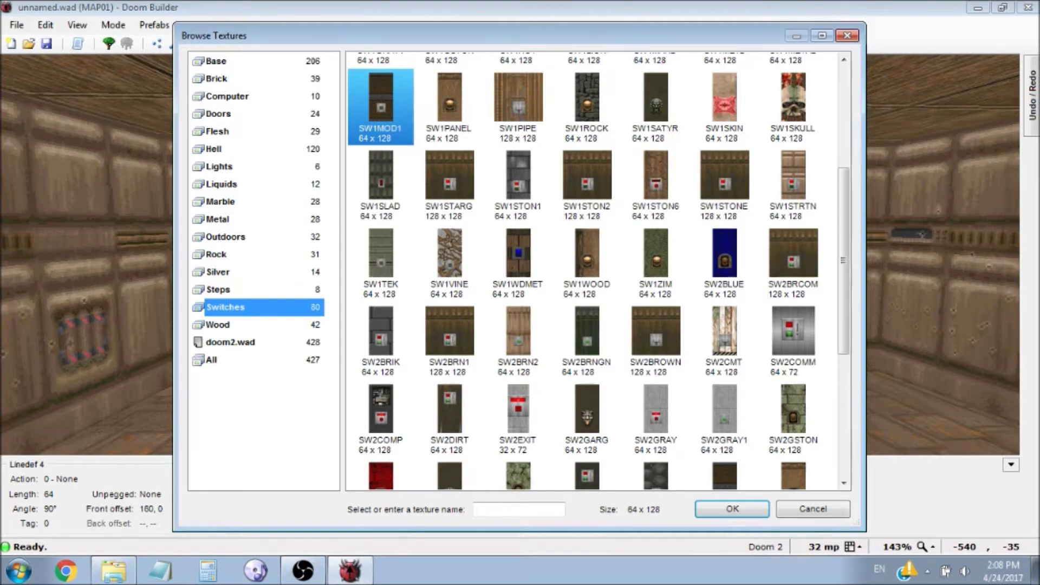
click(724, 339)
scroll(723, 340, down, 2)
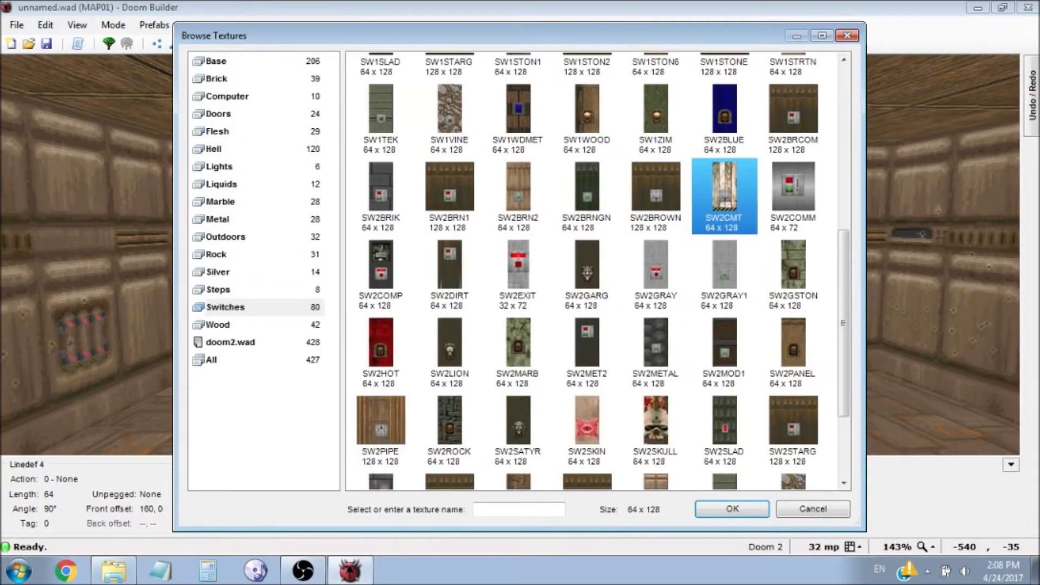
double_click(586, 420)
click(725, 436)
key(s)
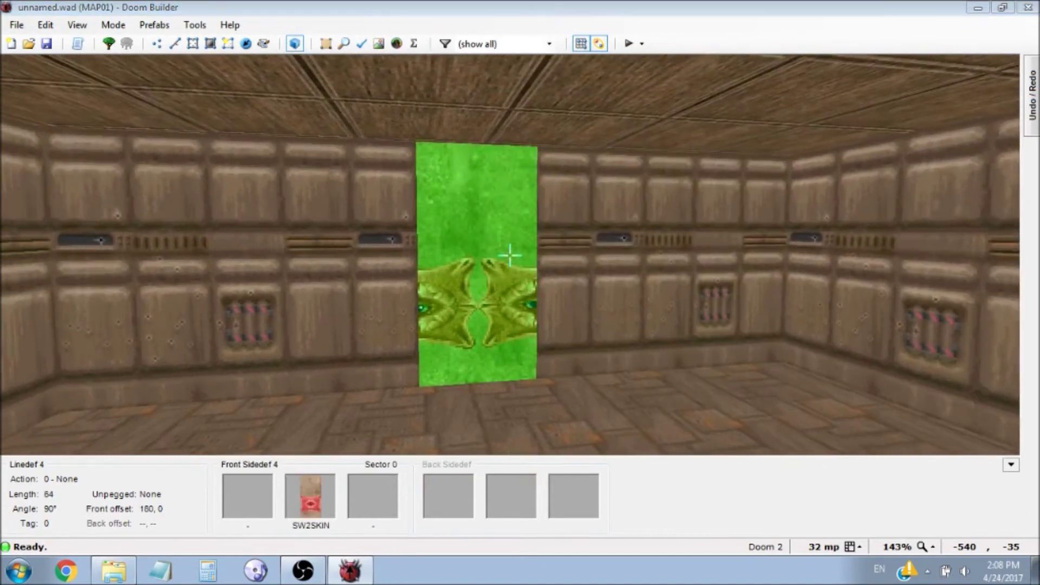
- Replace the front middle texture of the short north wall segment with the switch texture SW1STRTN
right_click(505, 251)
click(418, 133)
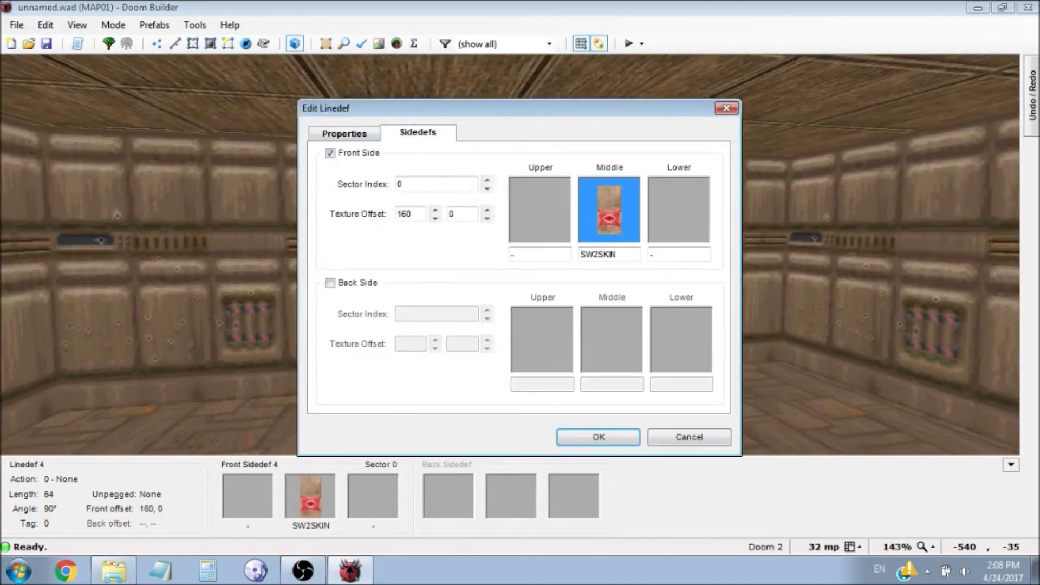
click(608, 204)
text(STAR)
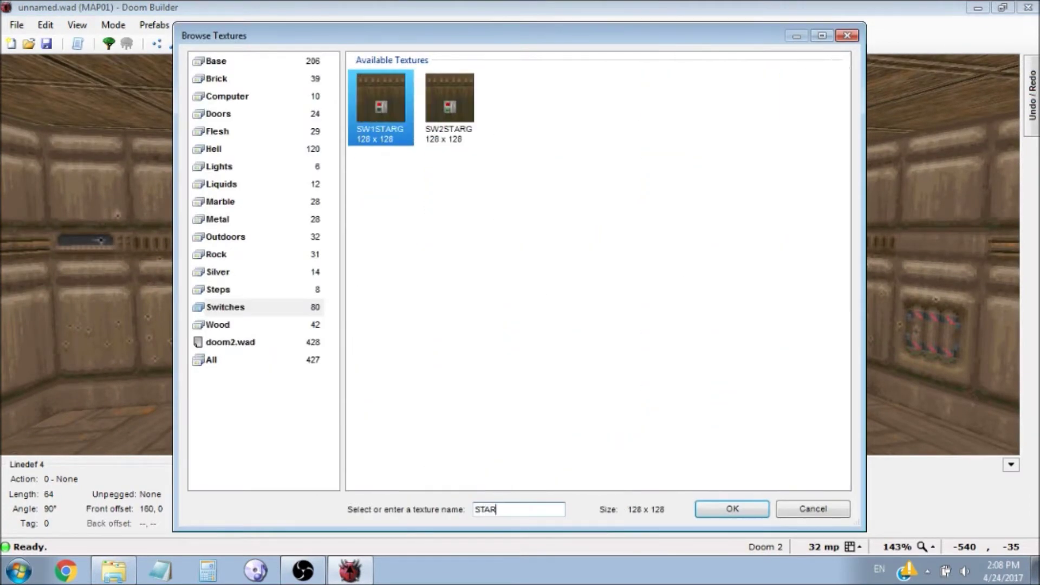
key(ctrl+a)
key(BackSpace)
click(586, 359)
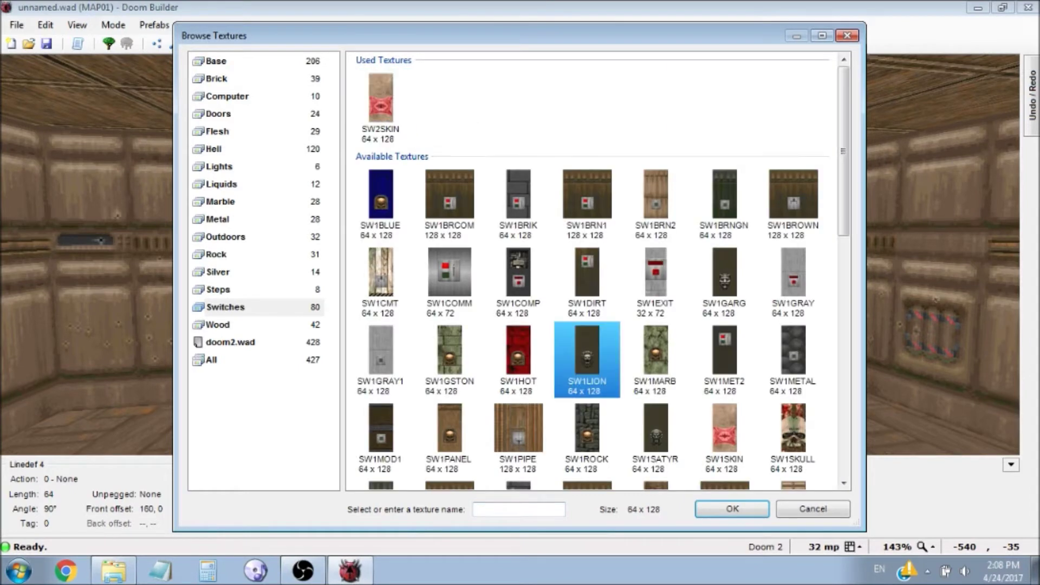
click(655, 204)
scroll(598, 270, down, 2)
click(793, 323)
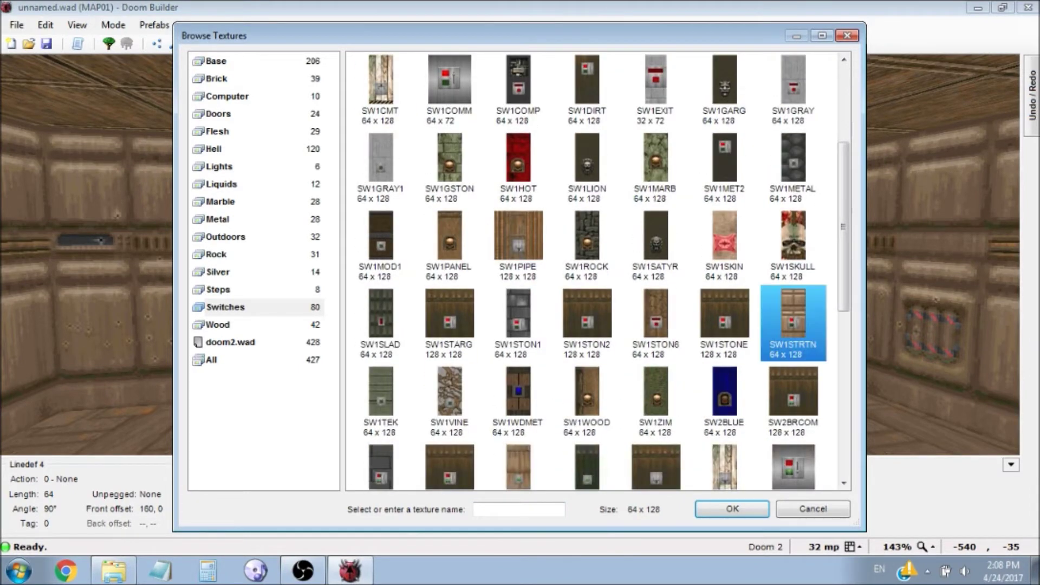
click(731, 508)
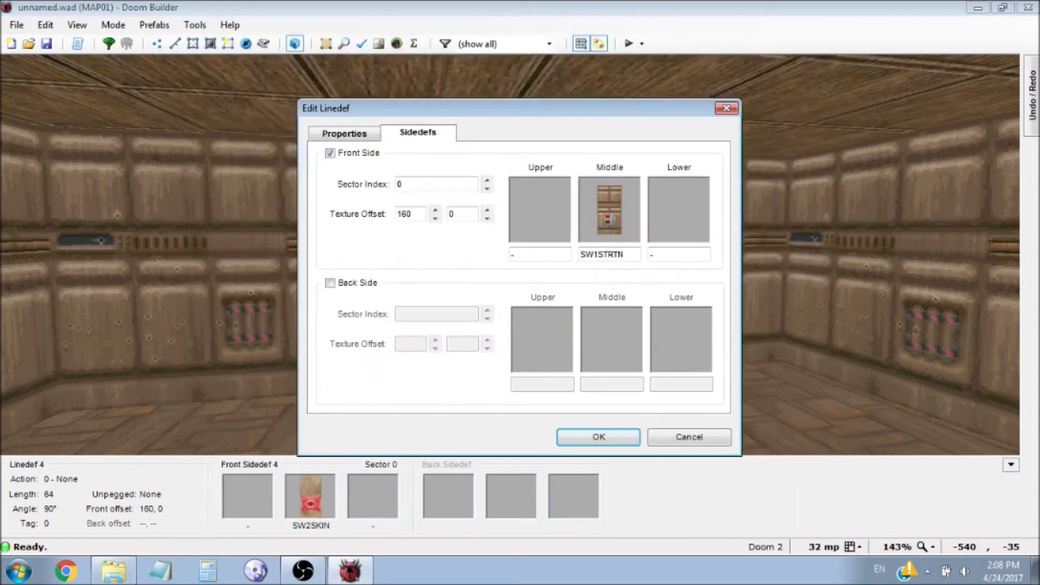
click(598, 436)
- Reset the texture offsets on the switch wall segment to 0, 0
key(d)
key(e)
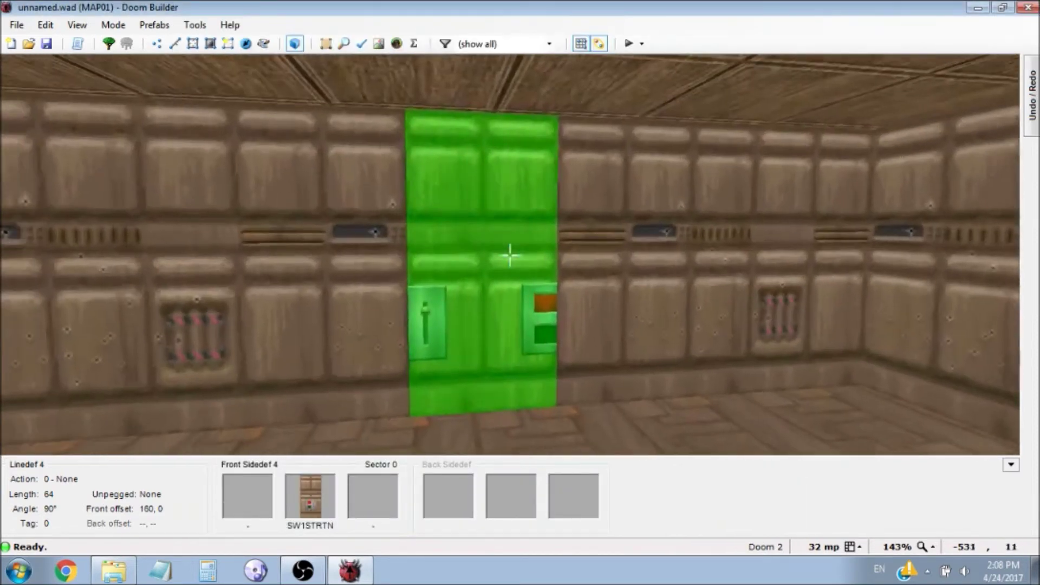
key(d)
key(w)
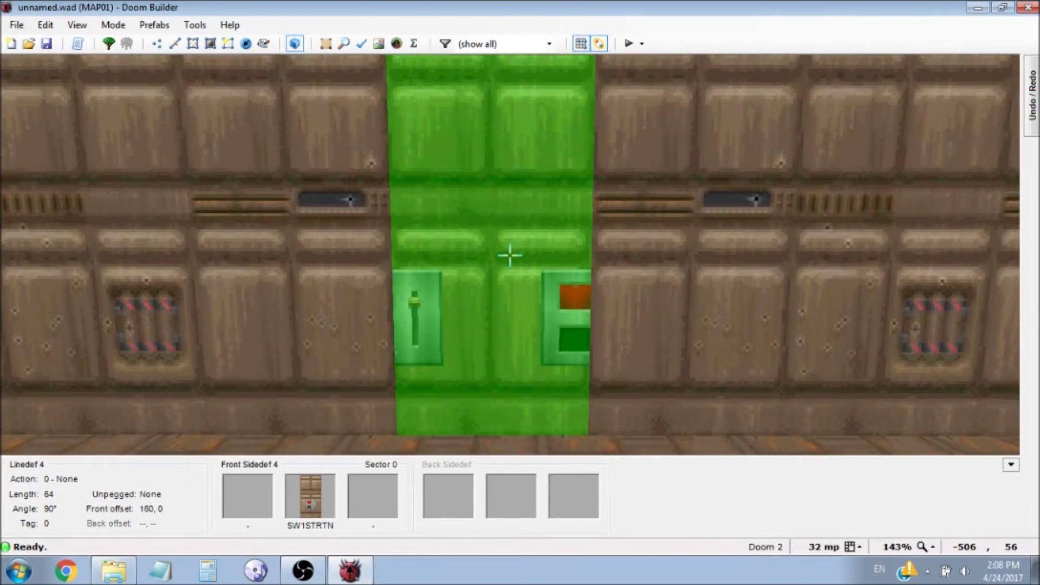
key(r)
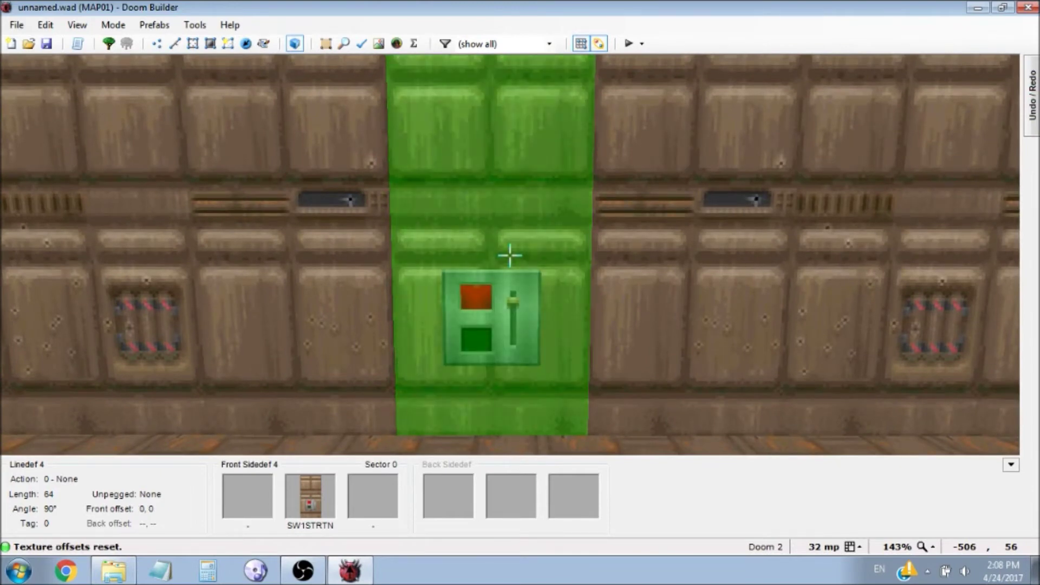
- Try shifting the switch texture horizontally to an offset of -86, and reset its offsets to 0, 0
key(s)
key(w)
key(Right)
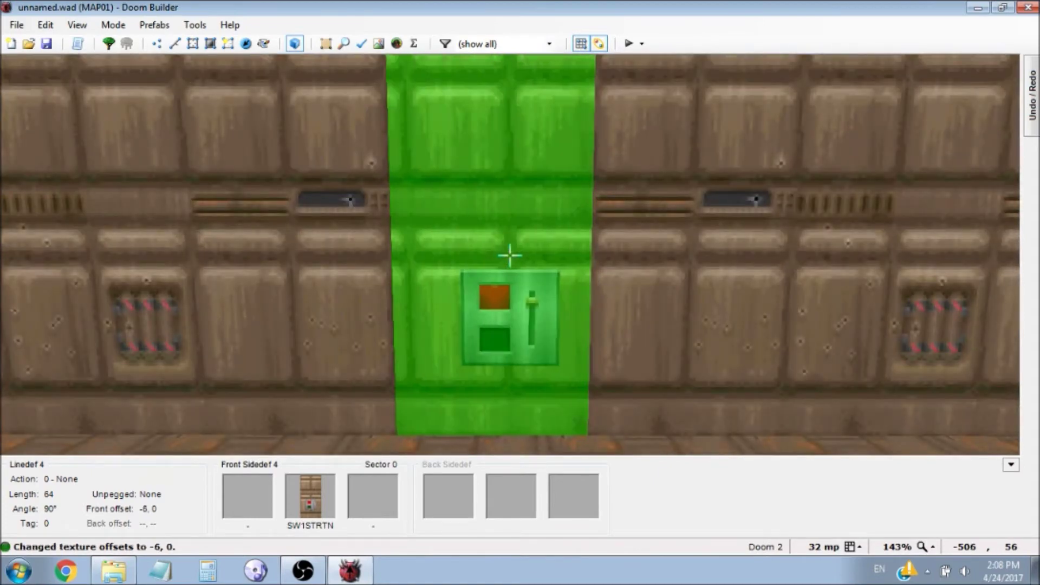
key(Right)
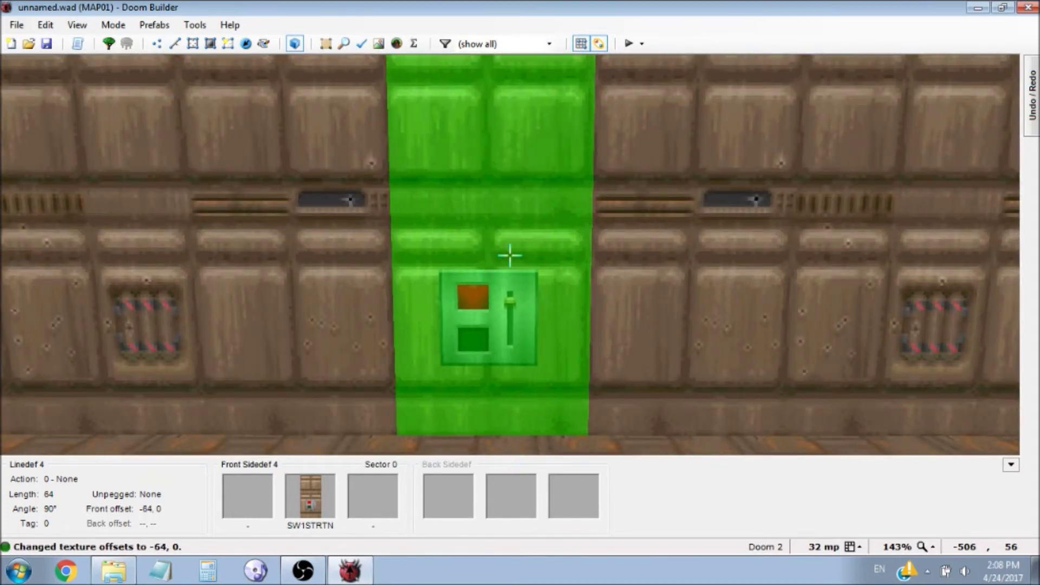
key(Left)
key(Left)
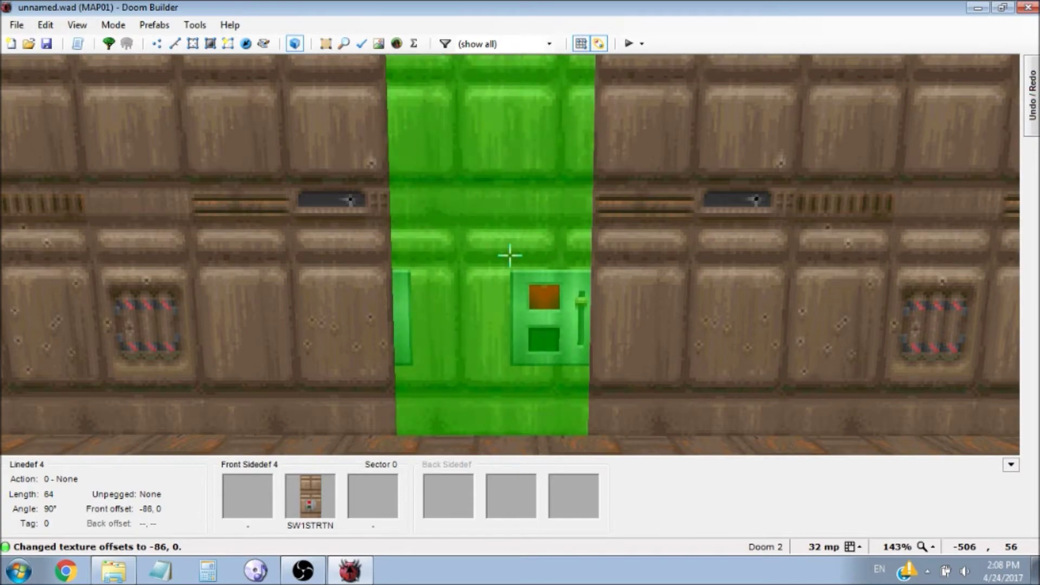
key(r)
key(s)
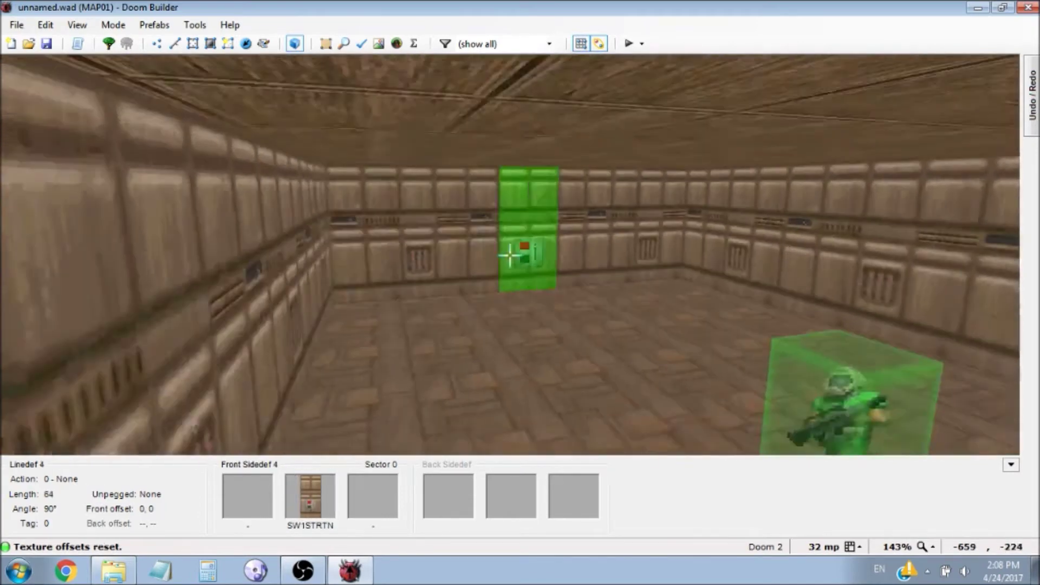
- Assign the S1 Exit Level action to the short switch linedef on the north wall
key(w)
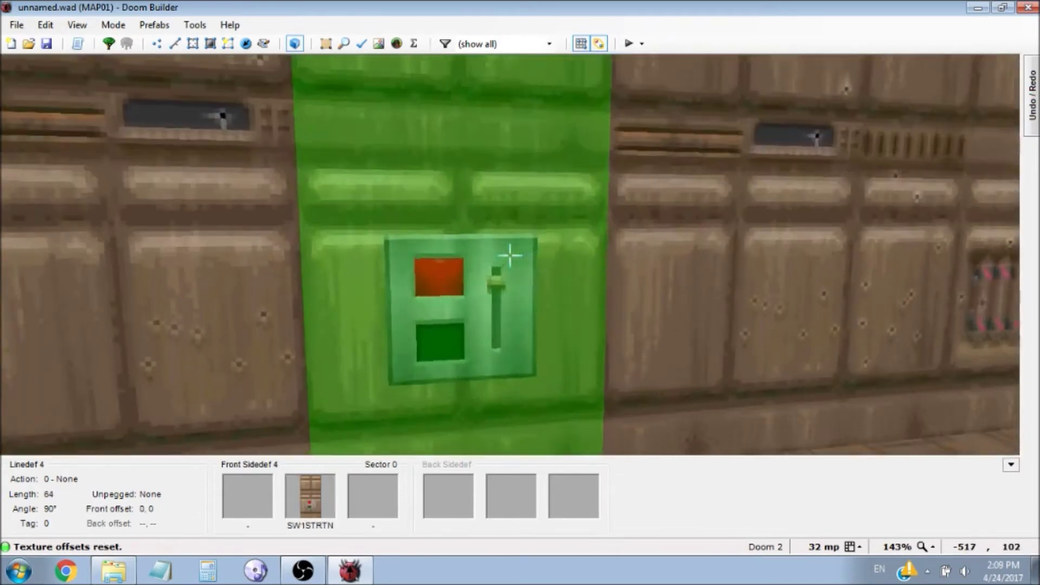
key(s)
key(q)
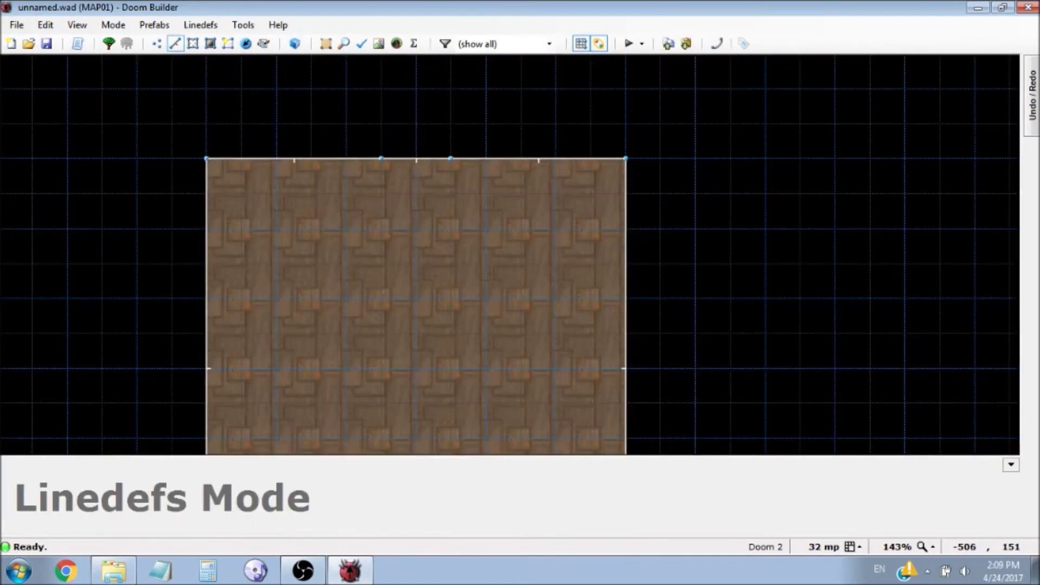
key(v)
key(l)
scroll(349, 70, up, 3)
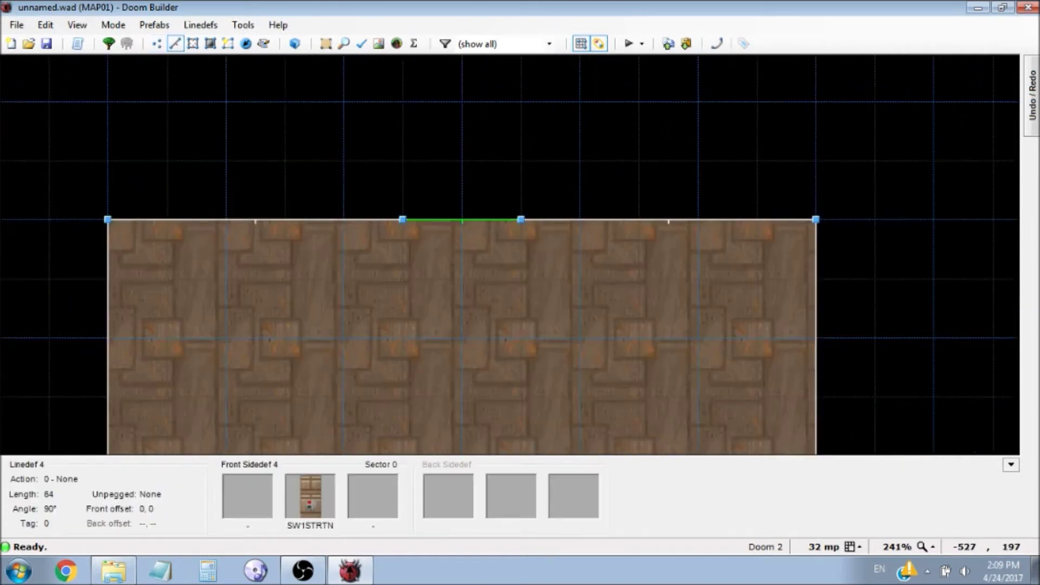
right_click(463, 219)
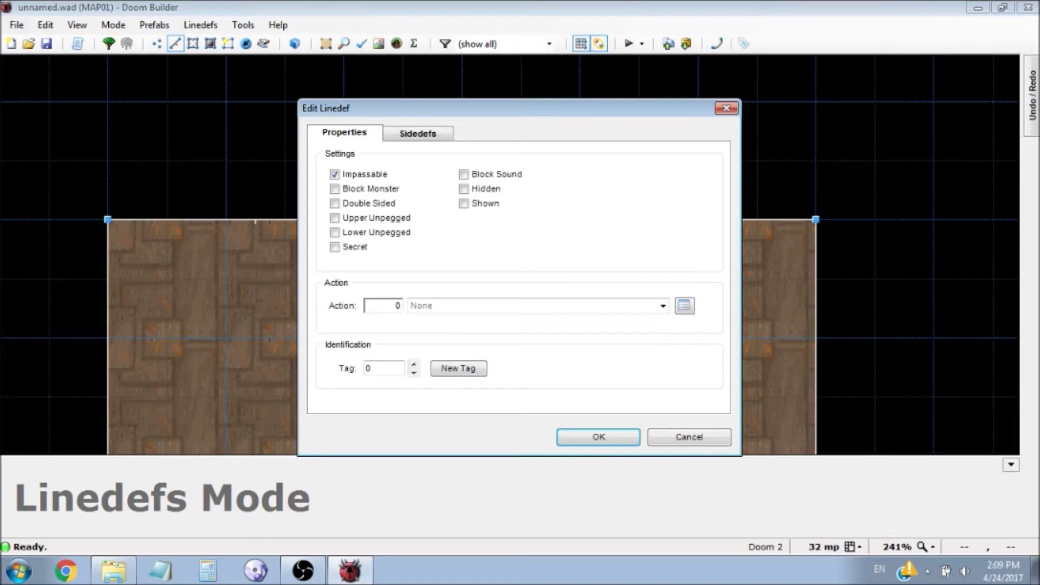
click(685, 305)
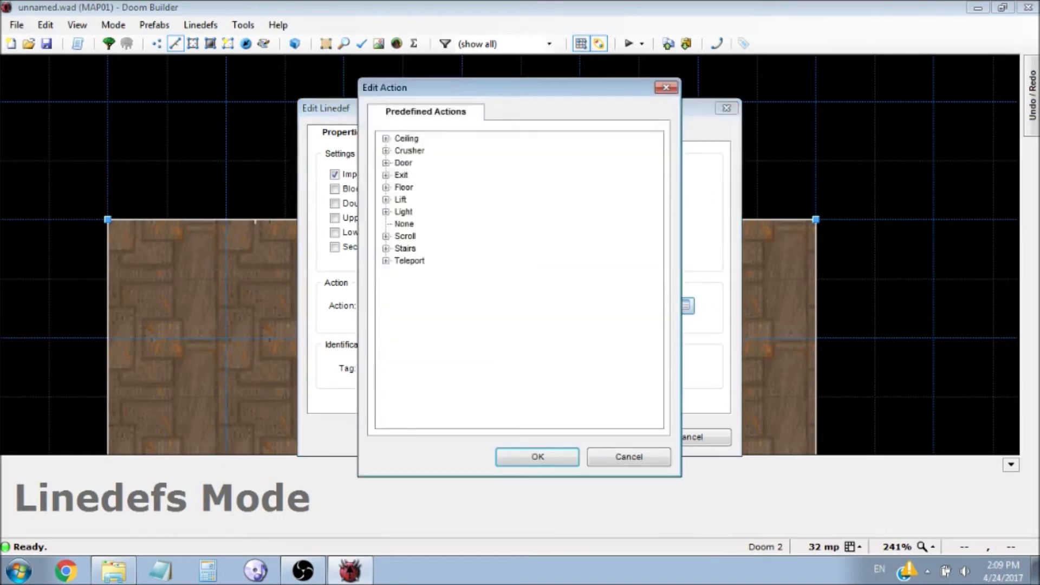
click(386, 174)
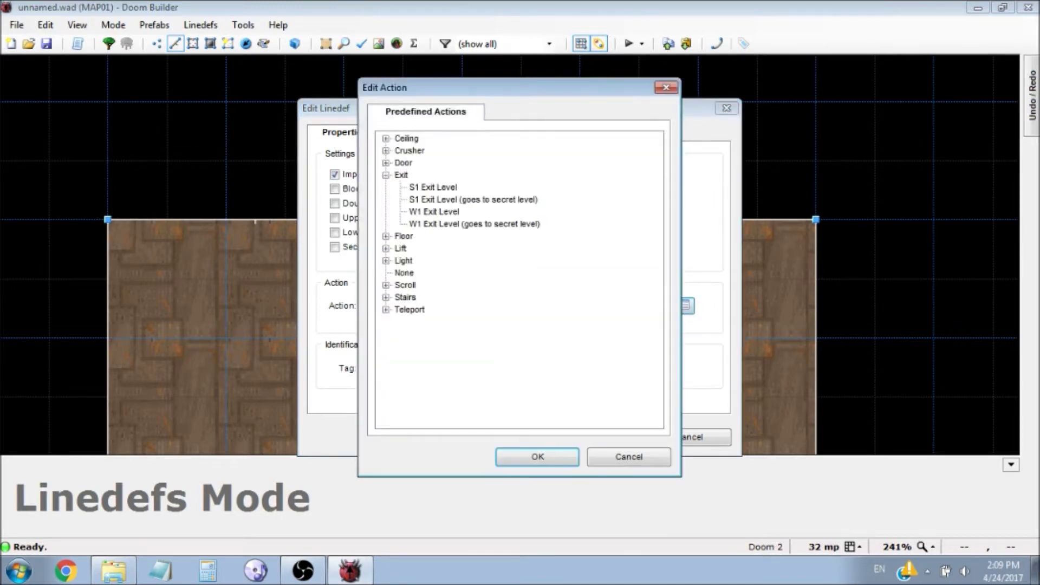
click(433, 187)
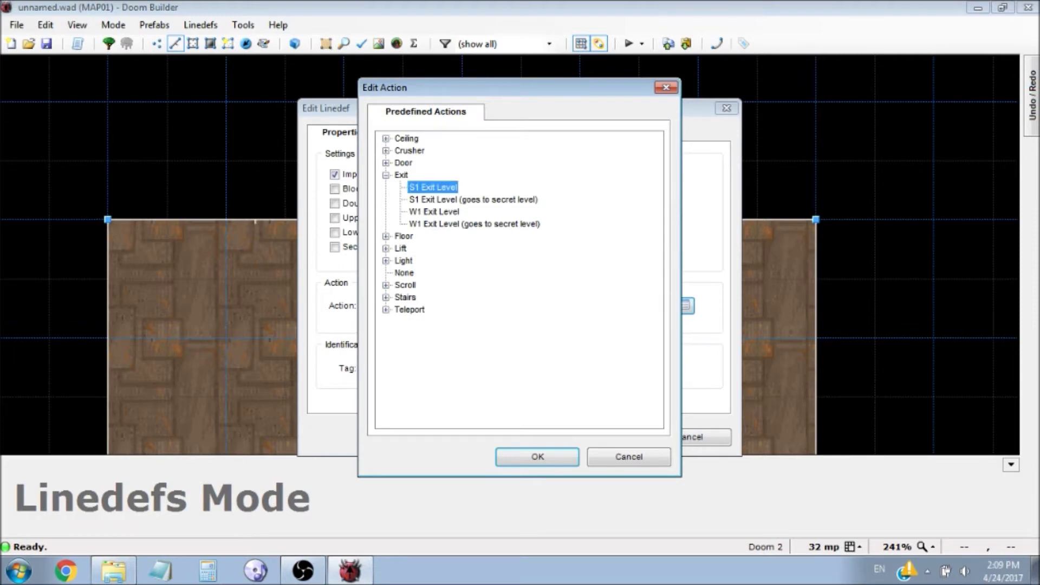
click(537, 456)
click(599, 436)
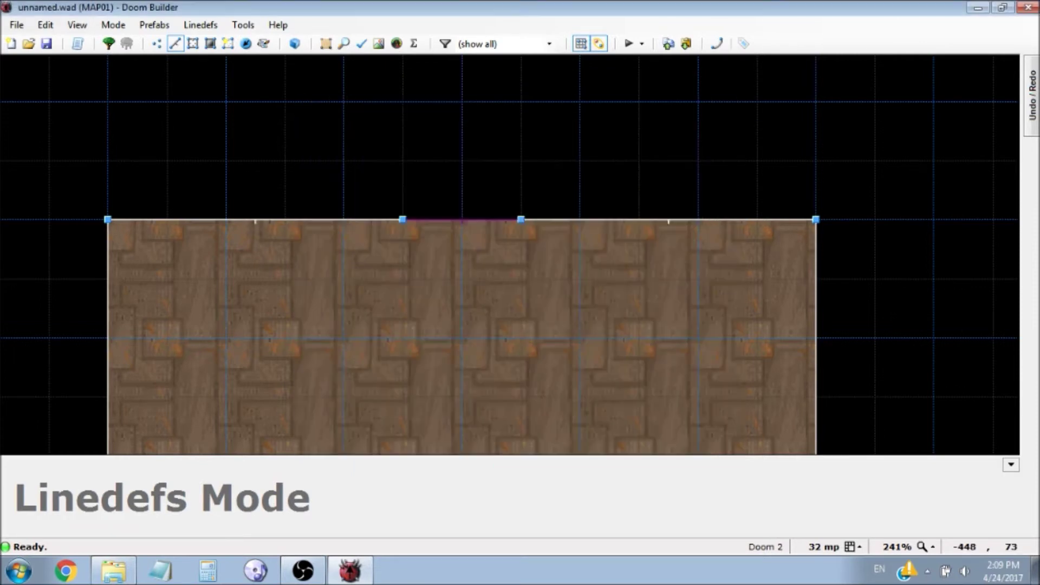
- Test the map in ZDoom by walking to the switch and activating it, and quit the game
scroll(462, 157, down, 5)
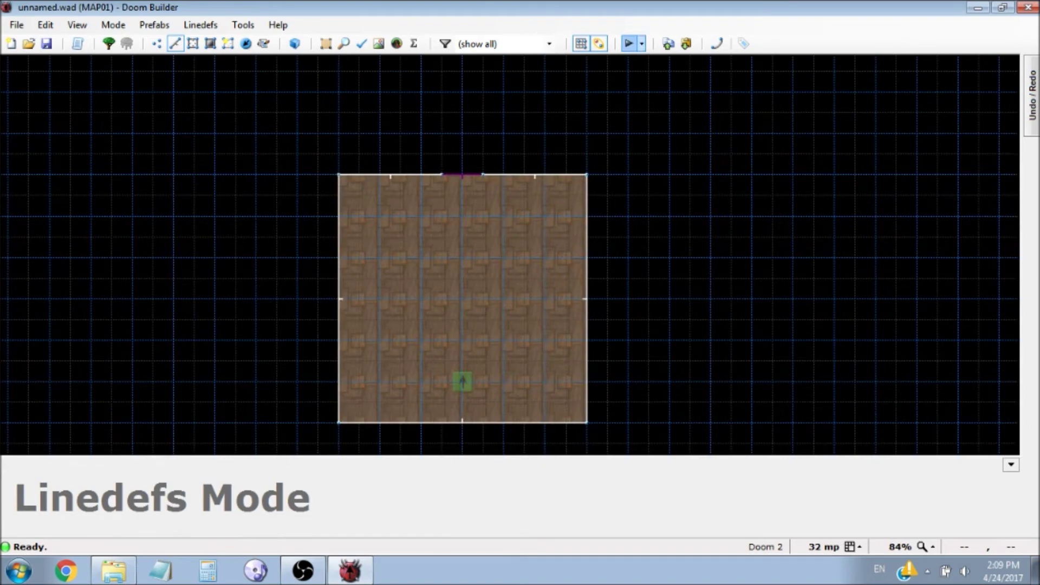
click(628, 43)
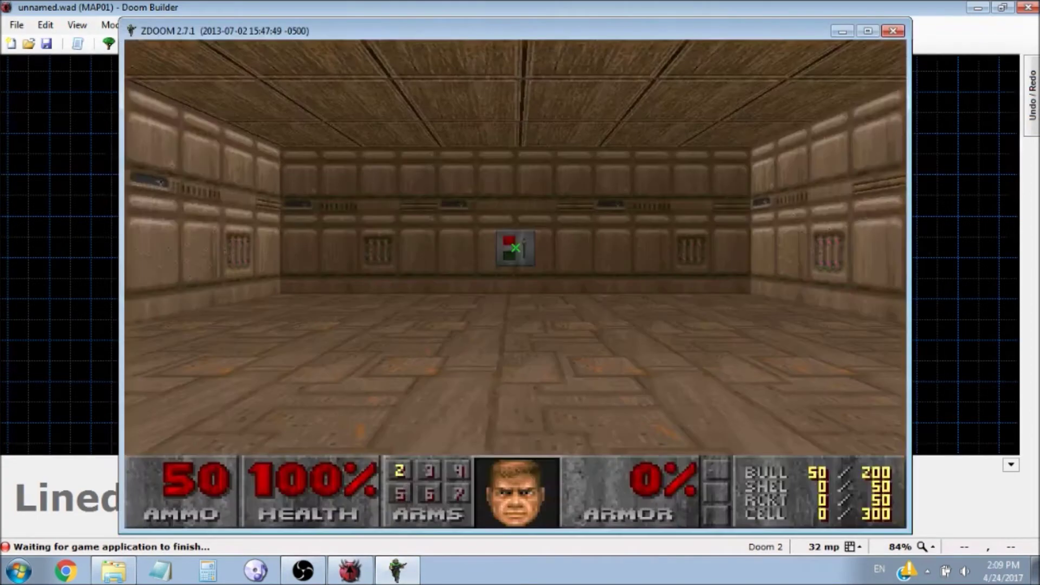
key(w)
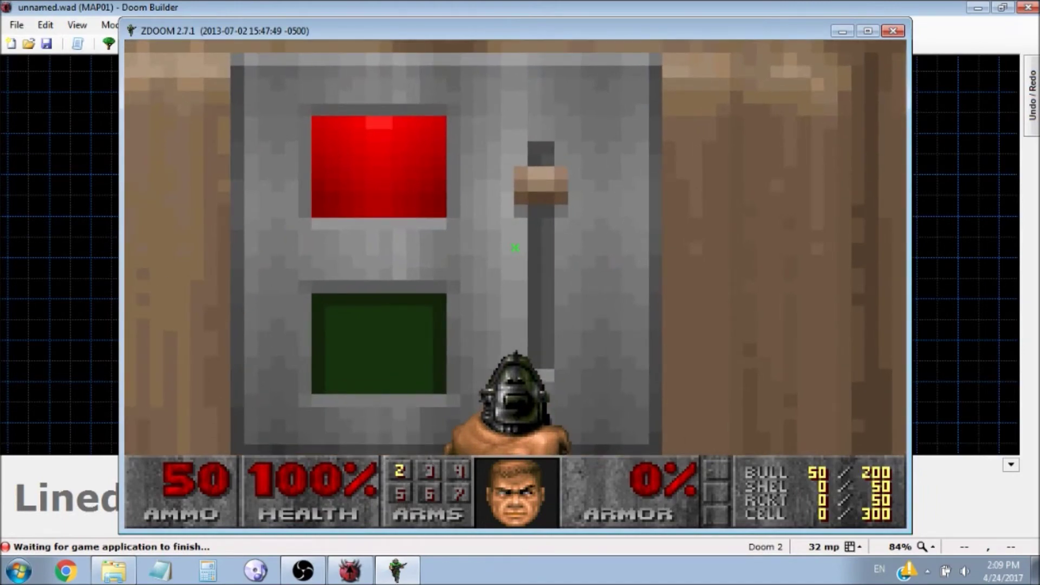
key(e)
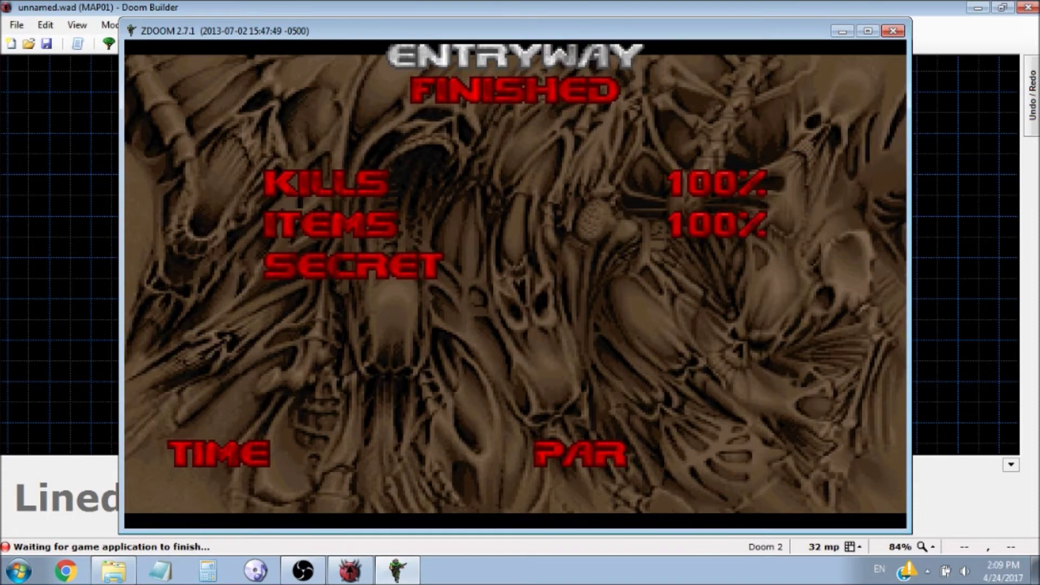
key(Escape)
key(Up)
key(Return)
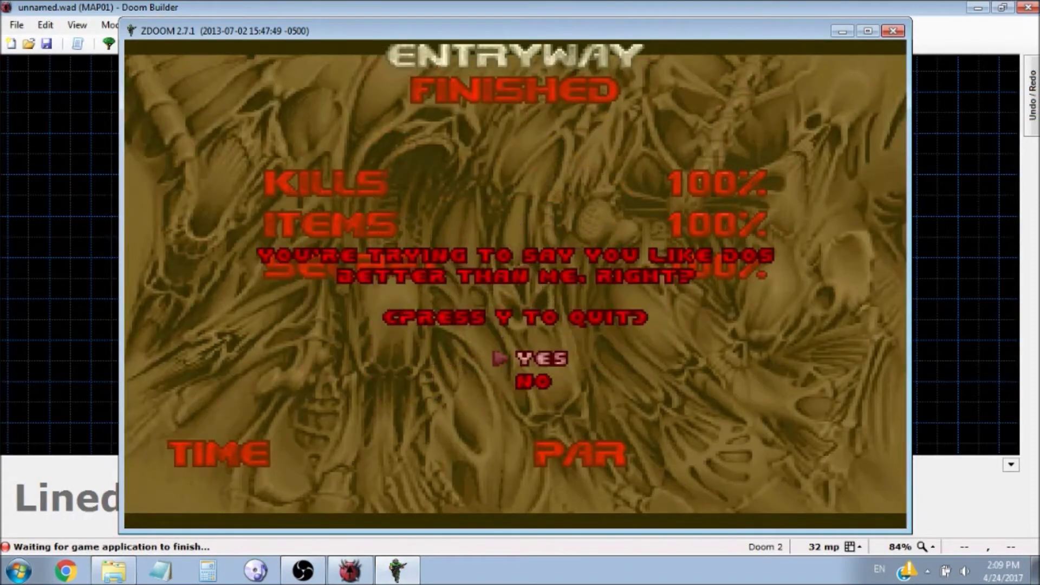
key(y)
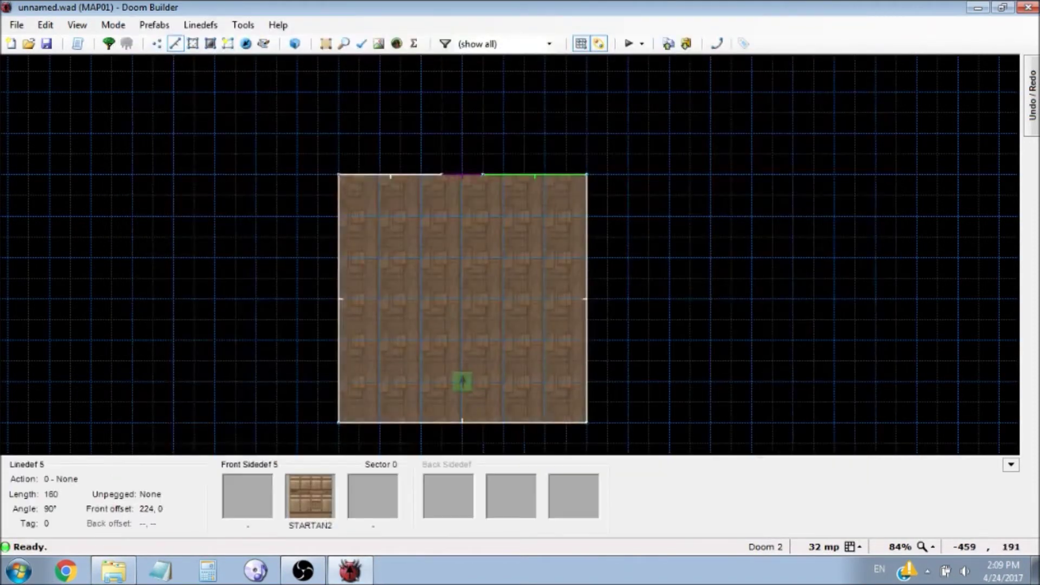
scroll(412, 299, up, 3)
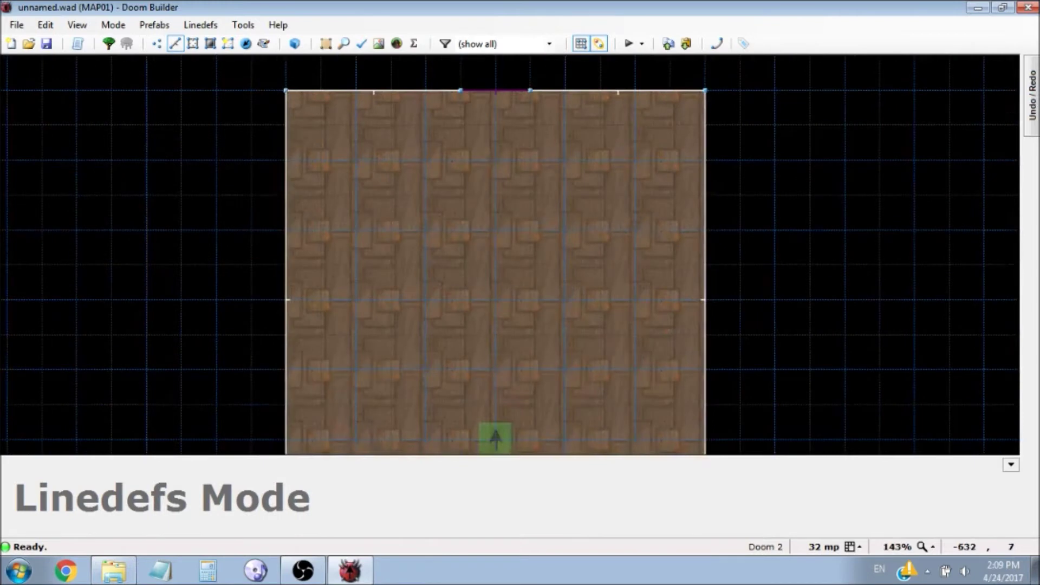
right_click(359, 299)
click(625, 297)
right_click(626, 300)
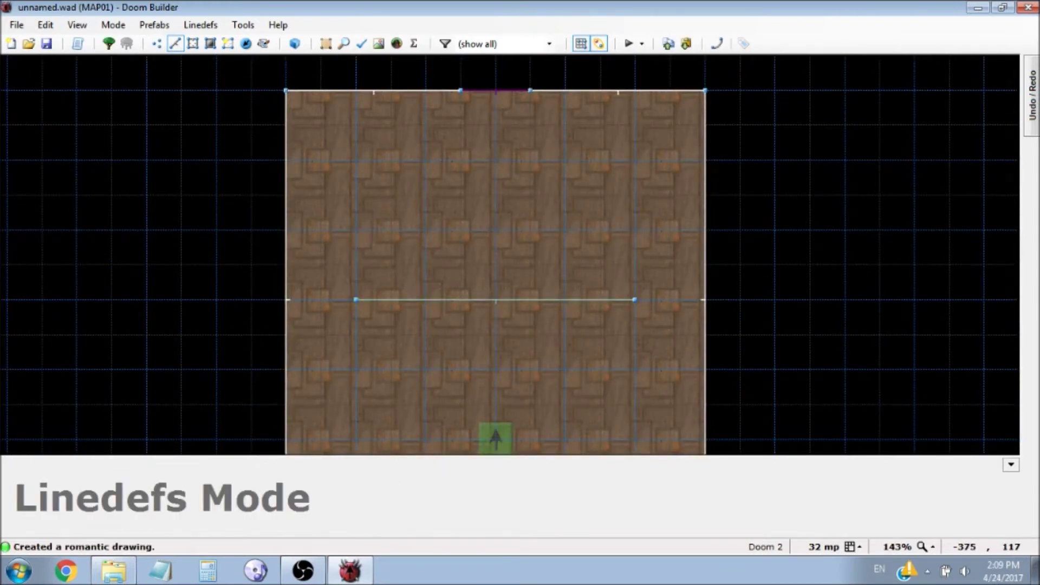
key(Delete)
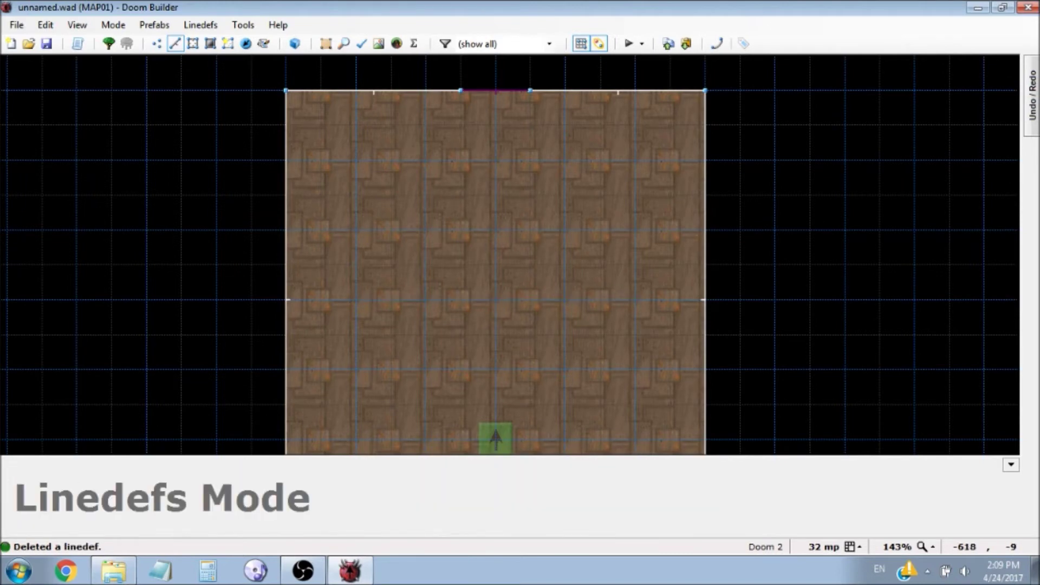
- Draw a horizontal linedef across the middle of the room, stopping one large grid square short of each side wall
key(d)
click(356, 299)
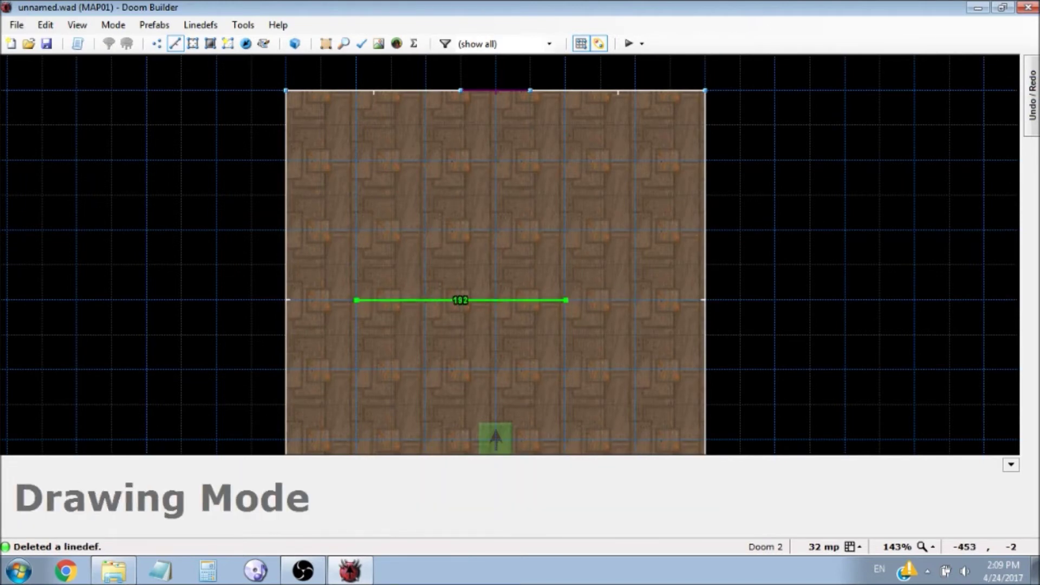
click(635, 300)
right_click(635, 300)
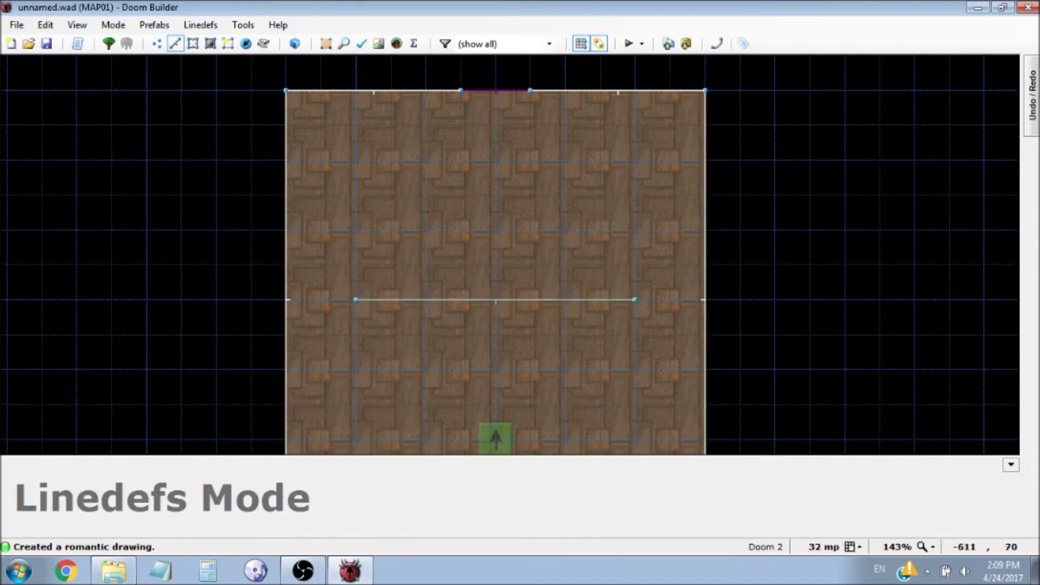
- Move the two end vertices of the middle linedef onto the west and east walls
key(v)
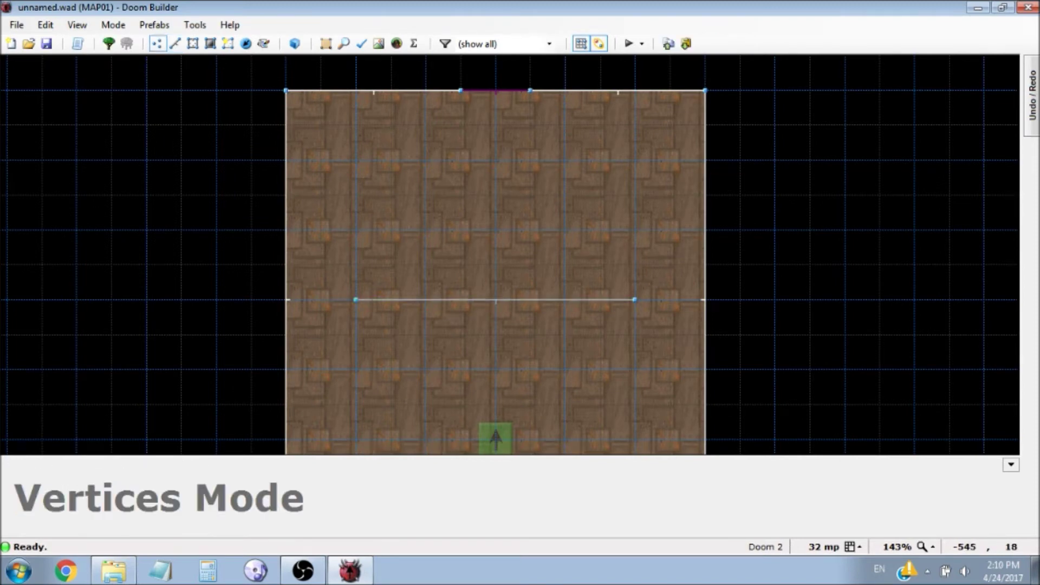
key(l)
key(v)
drag(355, 299, 285, 298)
drag(635, 300, 704, 299)
- Assign the W1 Exit Level action to the linedef crossing the middle of the room
key(l)
scroll(483, 250, down, 1)
scroll(483, 249, up, 3)
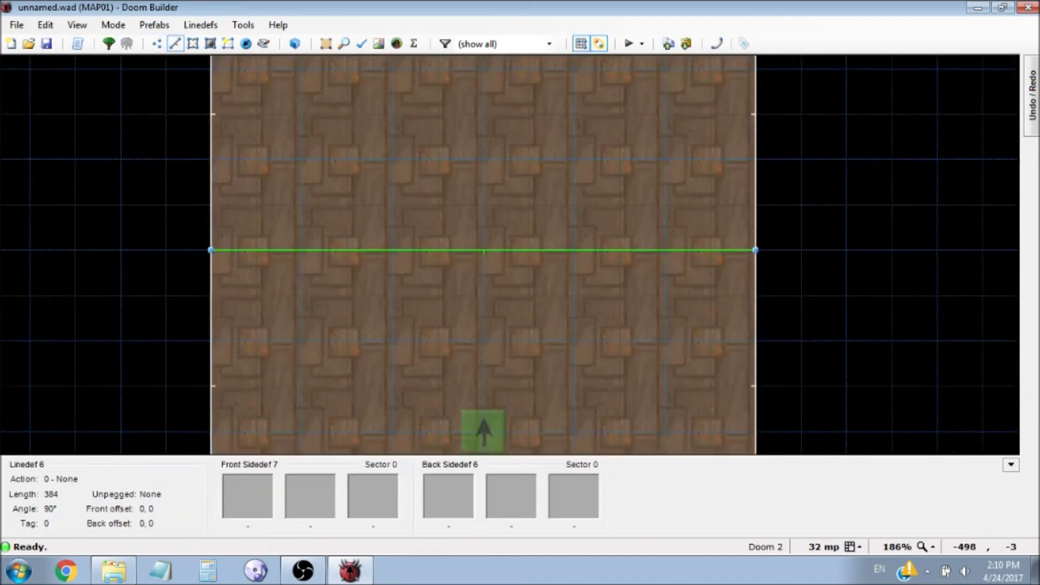
right_click(483, 249)
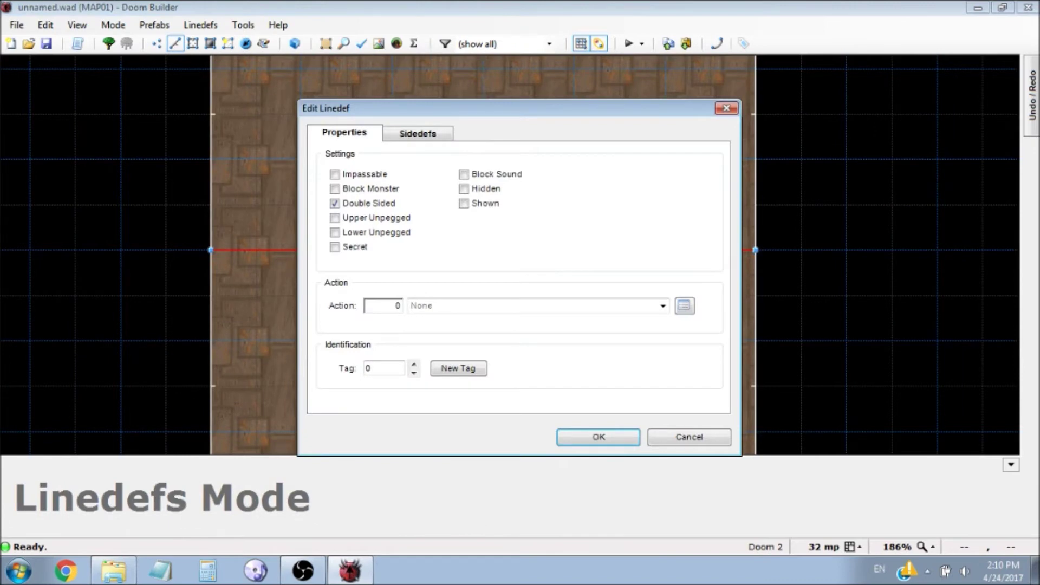
click(684, 305)
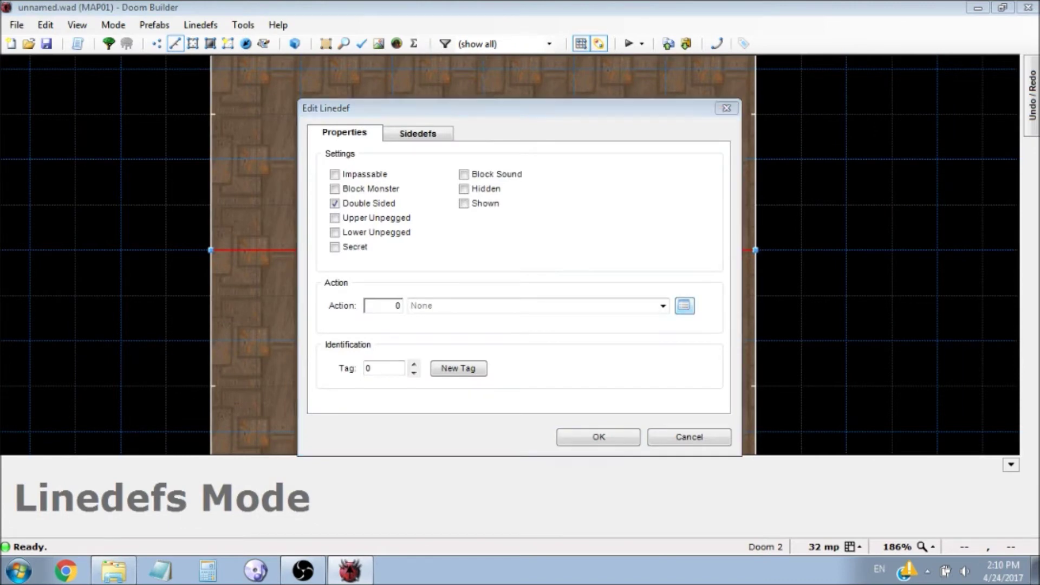
click(386, 175)
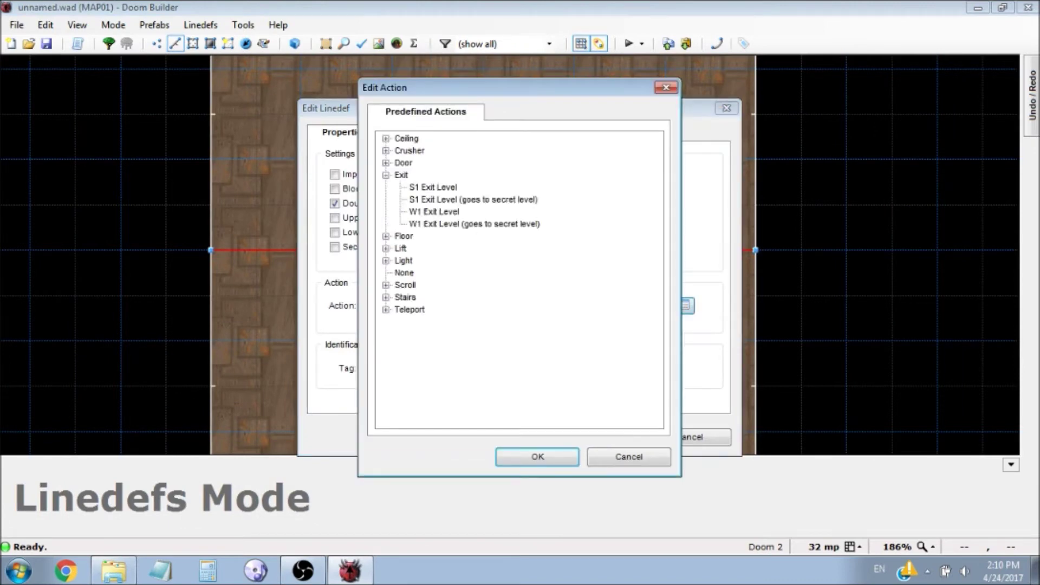
click(433, 211)
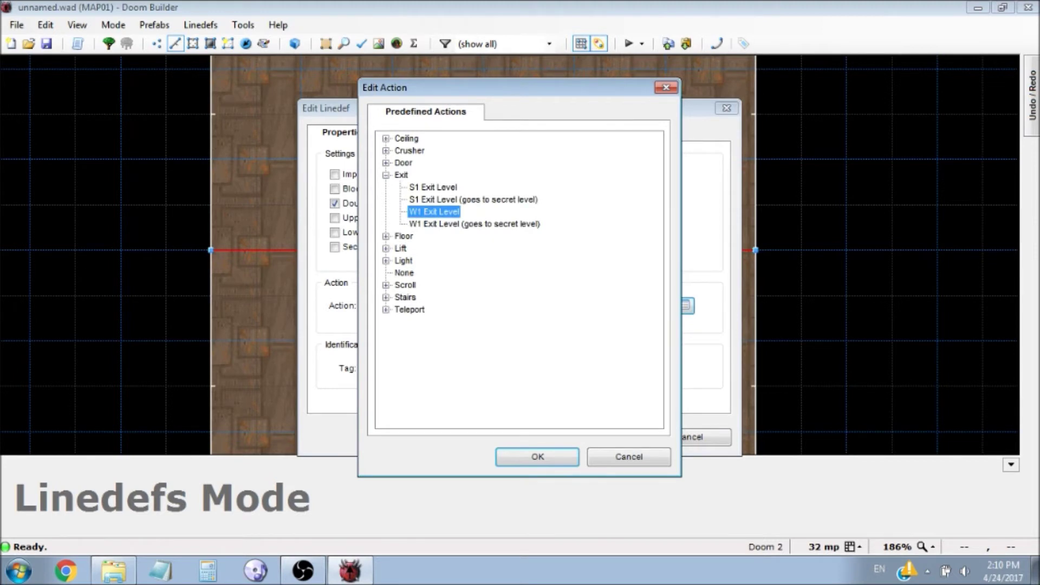
click(433, 187)
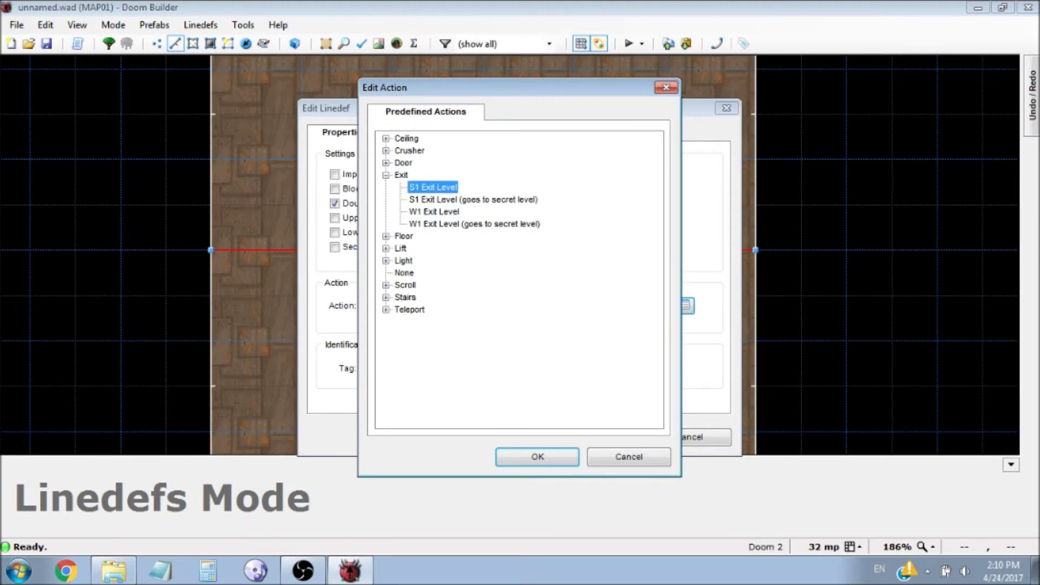
click(434, 212)
key(Return)
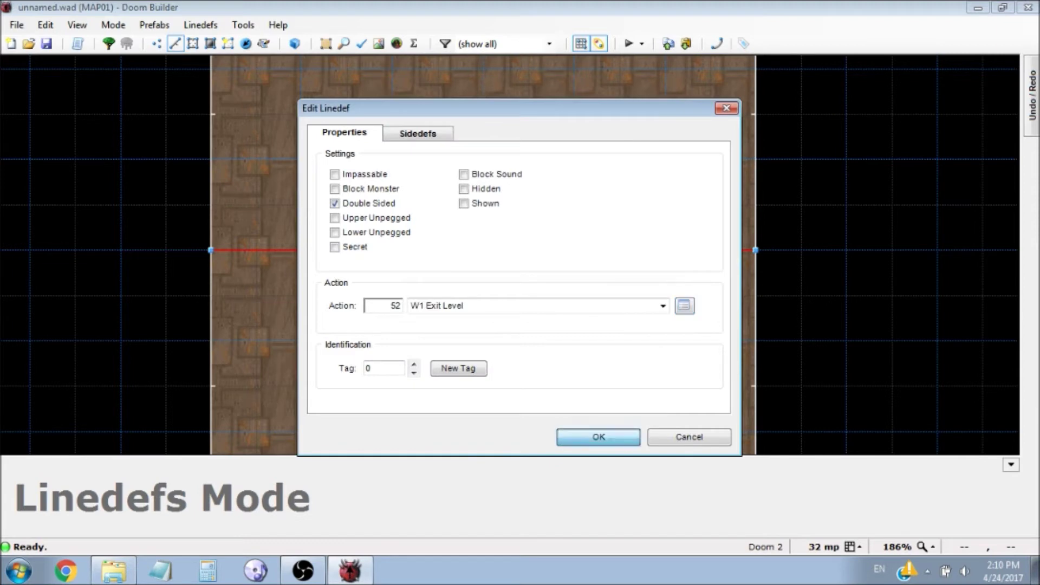
key(Return)
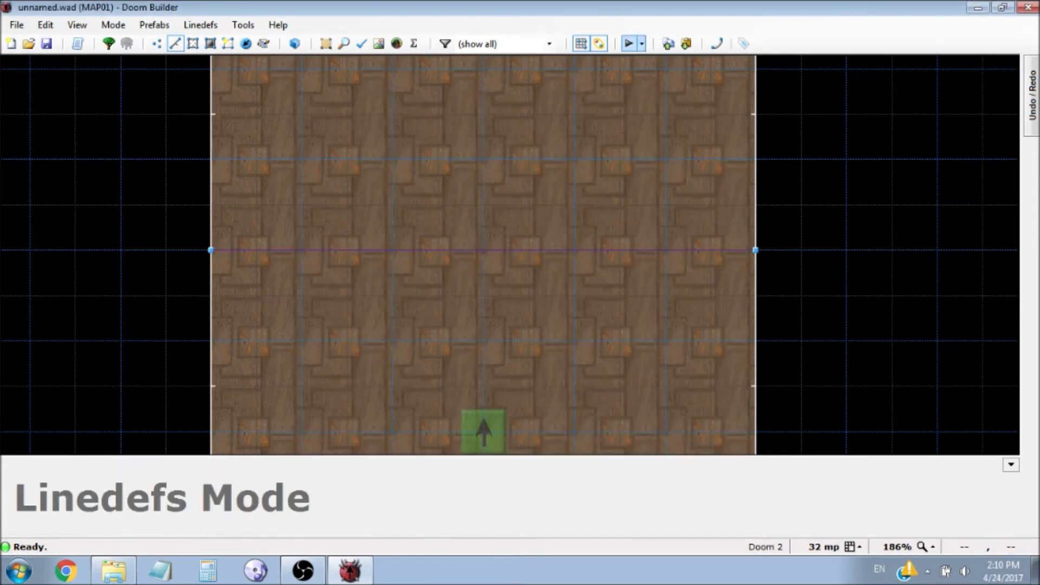
- Test the map in ZDoom by walking across the middle line, and quit the game
click(628, 43)
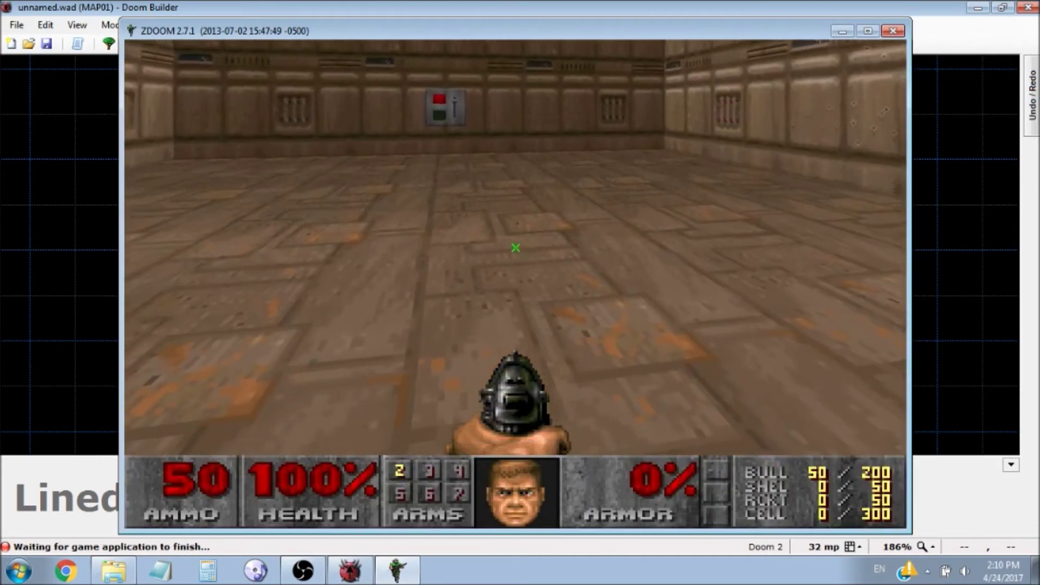
click(515, 247)
key(w)
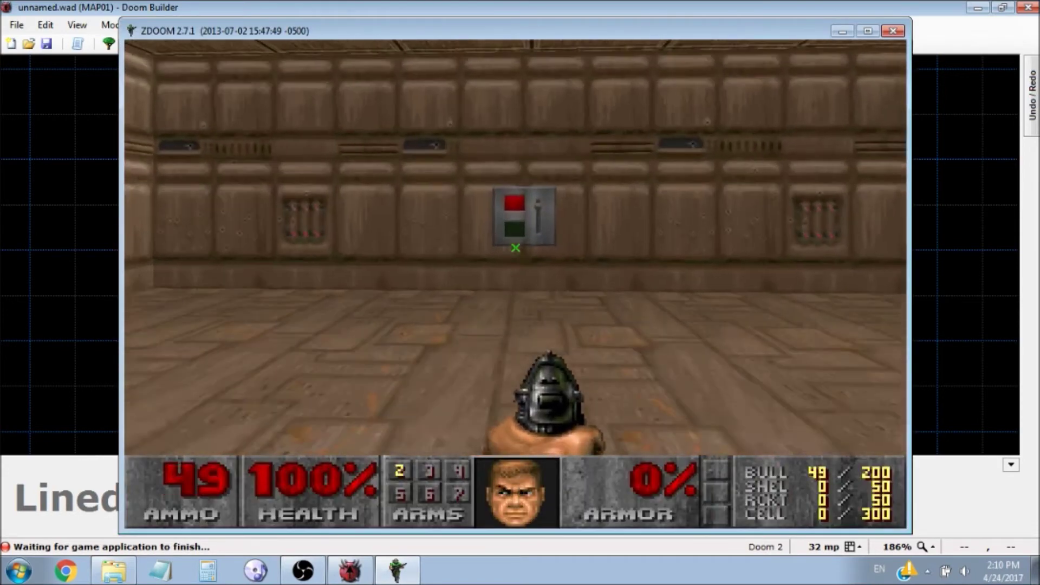
key(space)
key(Escape)
key(Up)
key(Return)
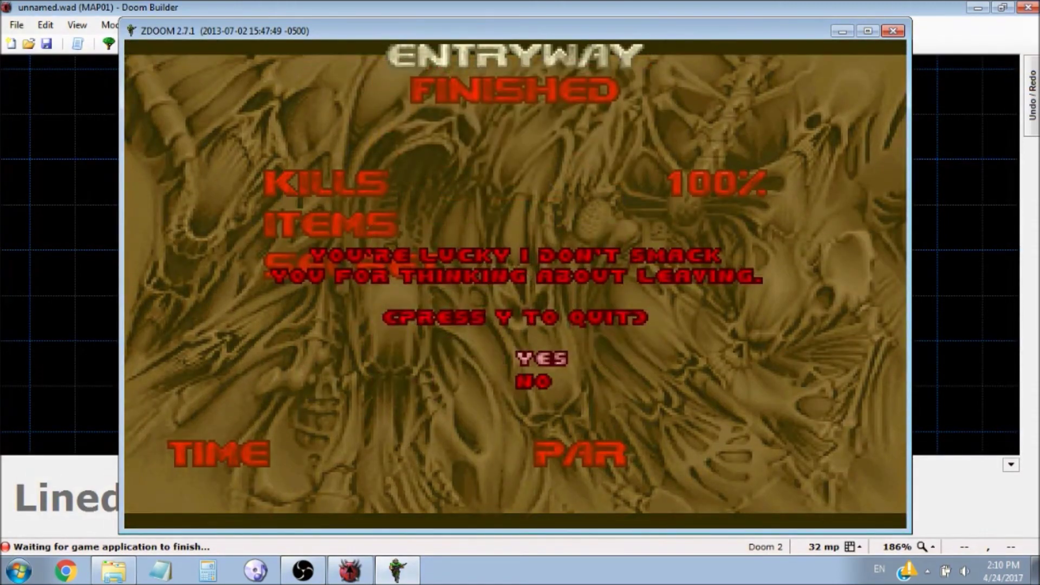
key(y)
- Examine the switch and walk-over exit actions, including their secret-level variants, offered for the middle linedef, and cancel the edit
scroll(578, 290, down, 3)
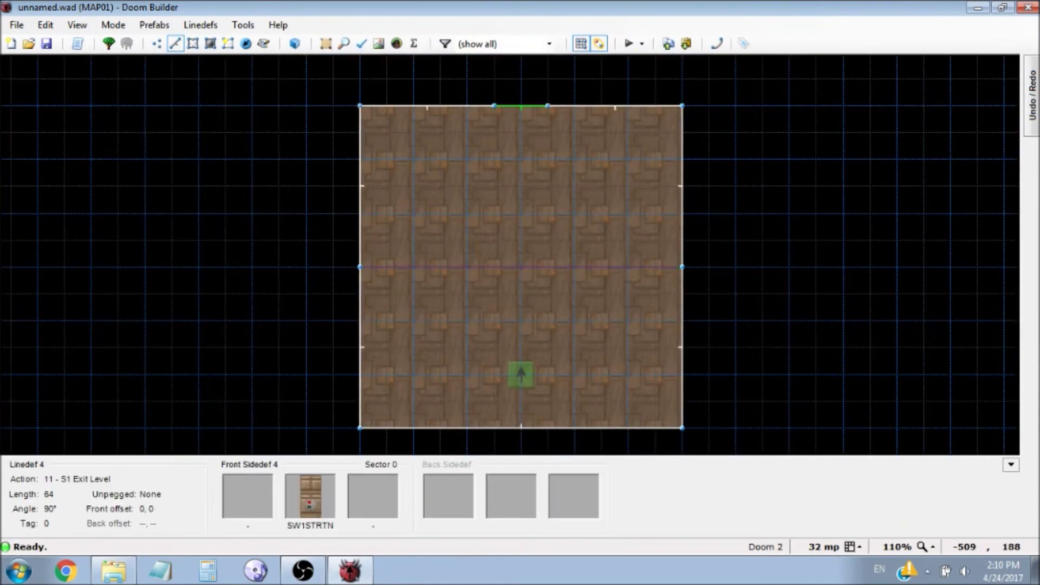
scroll(526, 109, up, 4)
scroll(526, 109, up, 5)
scroll(534, 274, down, 10)
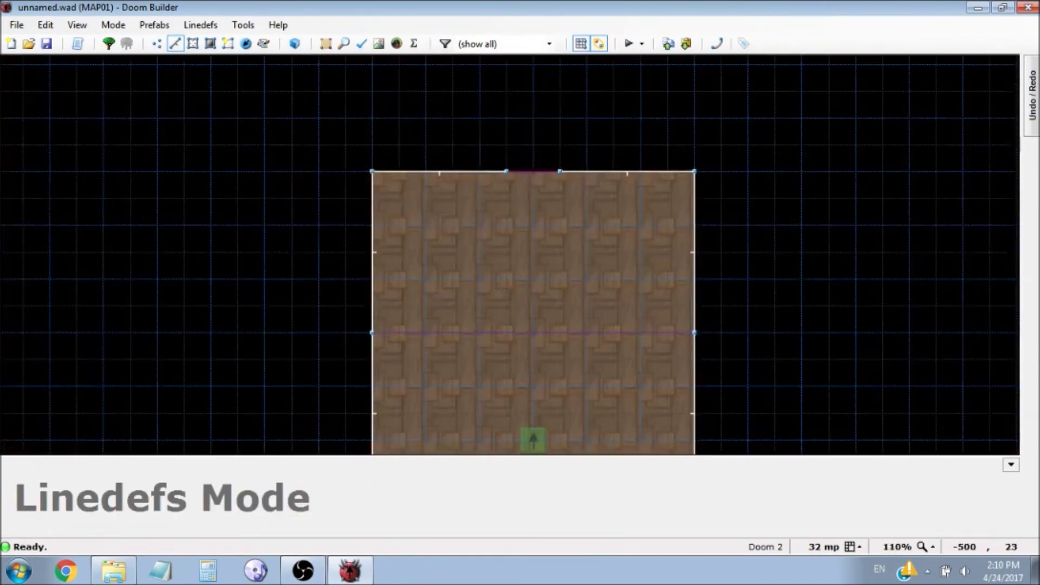
scroll(540, 335, up, 3)
right_click(537, 313)
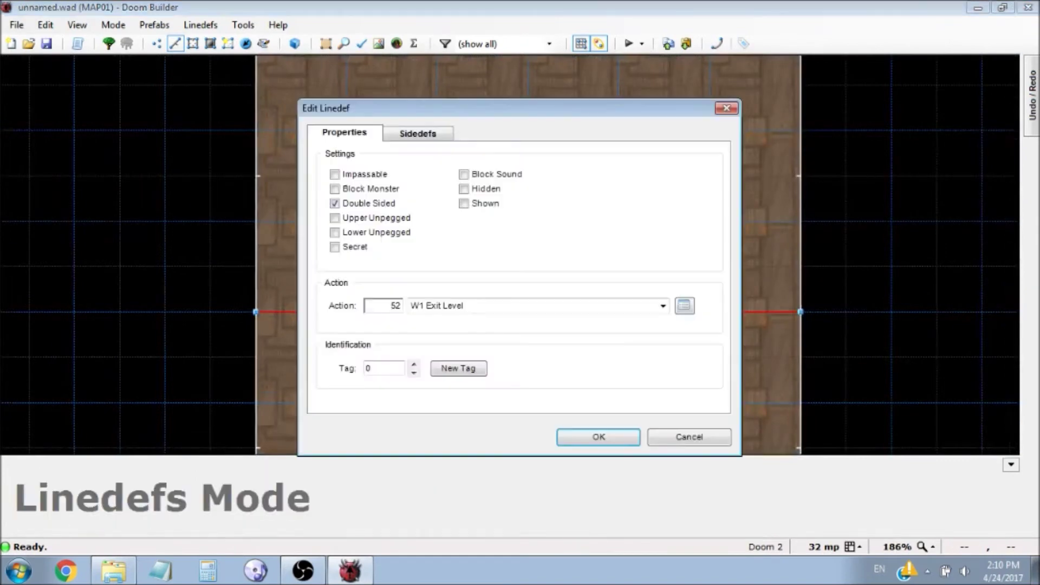
click(684, 306)
click(473, 224)
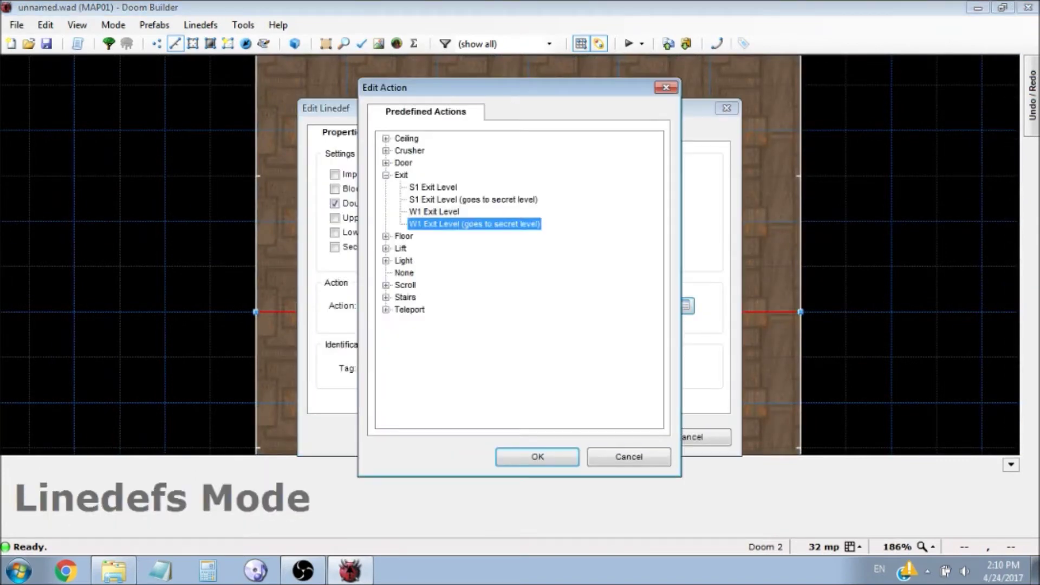
click(472, 199)
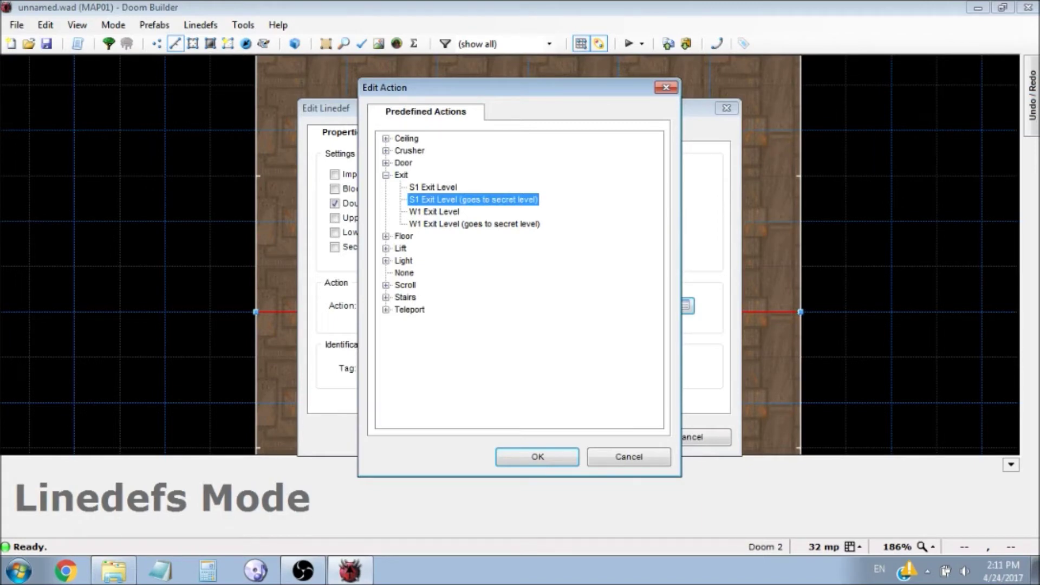
click(474, 223)
click(473, 199)
double_click(434, 211)
click(689, 437)
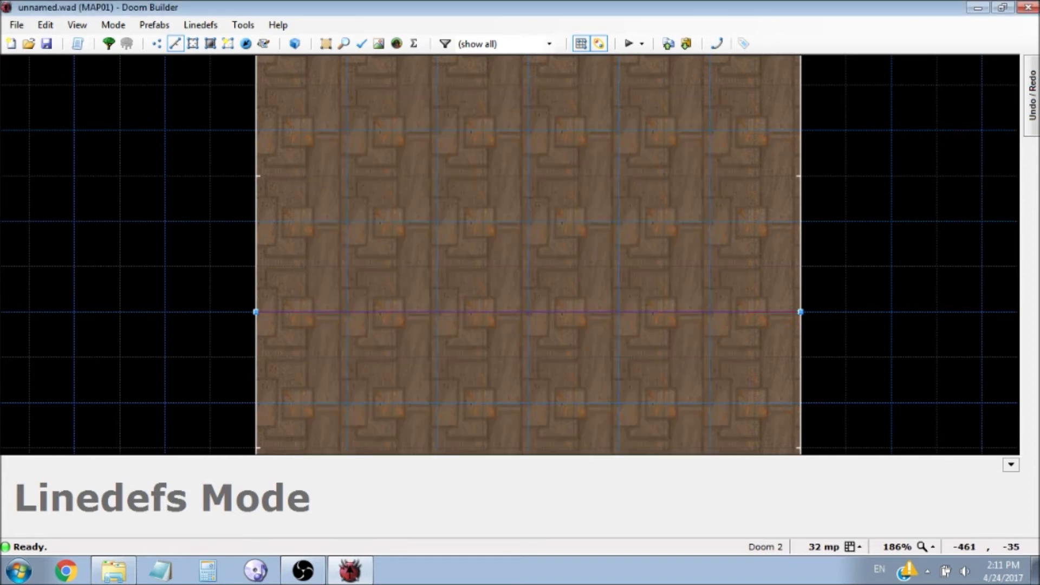
- Discard the current map and create a new MAP01 using the ZDoom (Doom in Hexen format) game configuration
scroll(471, 225, down, 2)
scroll(509, 164, up, 1)
scroll(508, 164, down, 1)
click(17, 24)
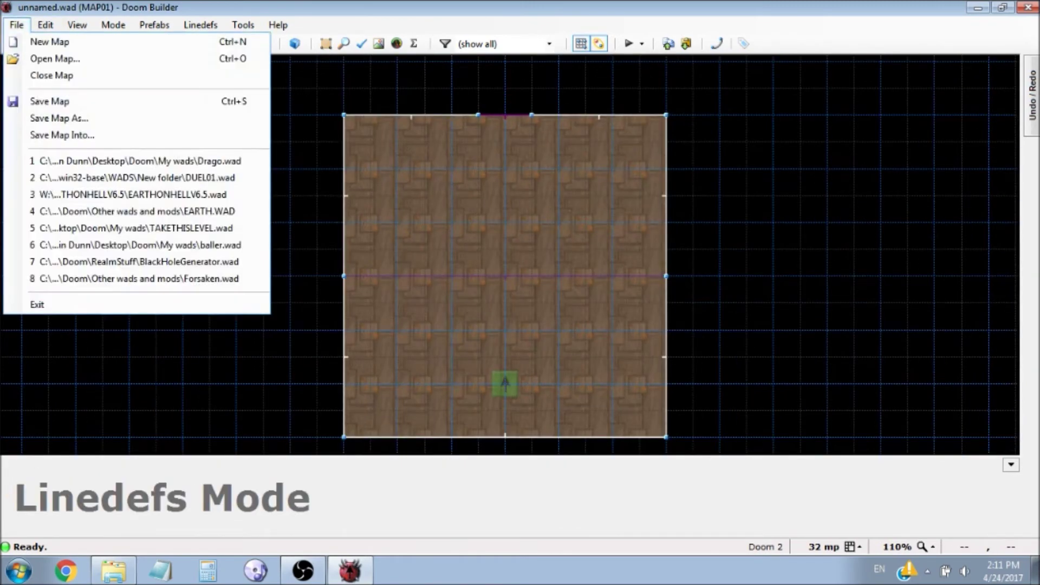
click(49, 42)
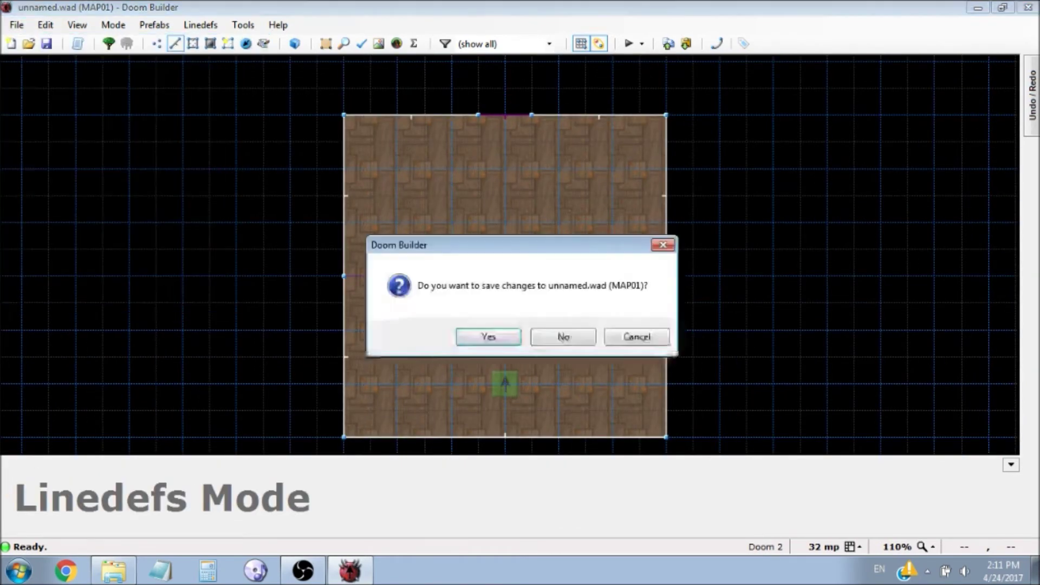
click(562, 337)
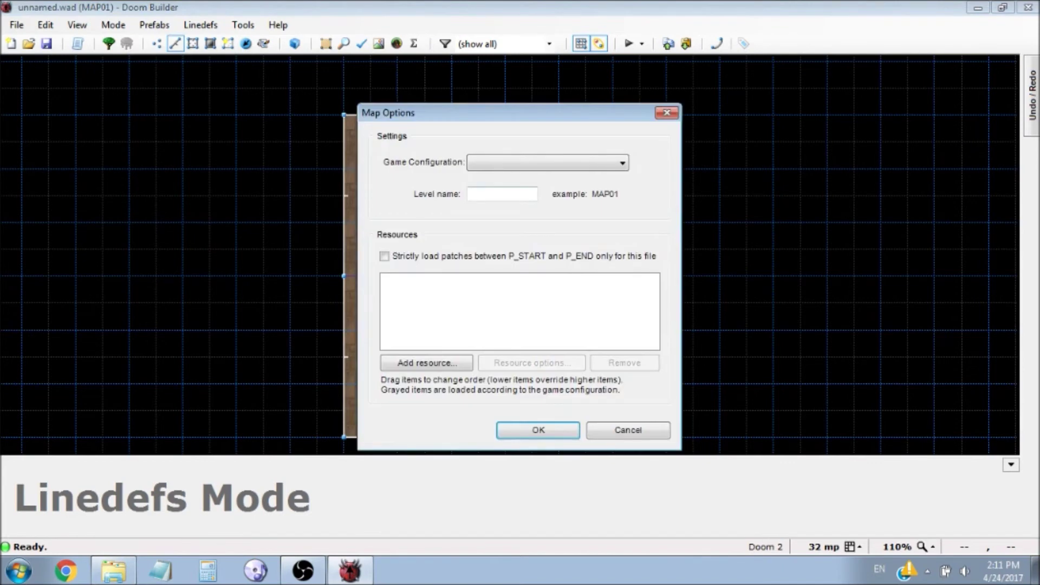
click(547, 162)
drag(621, 243, 622, 261)
click(540, 306)
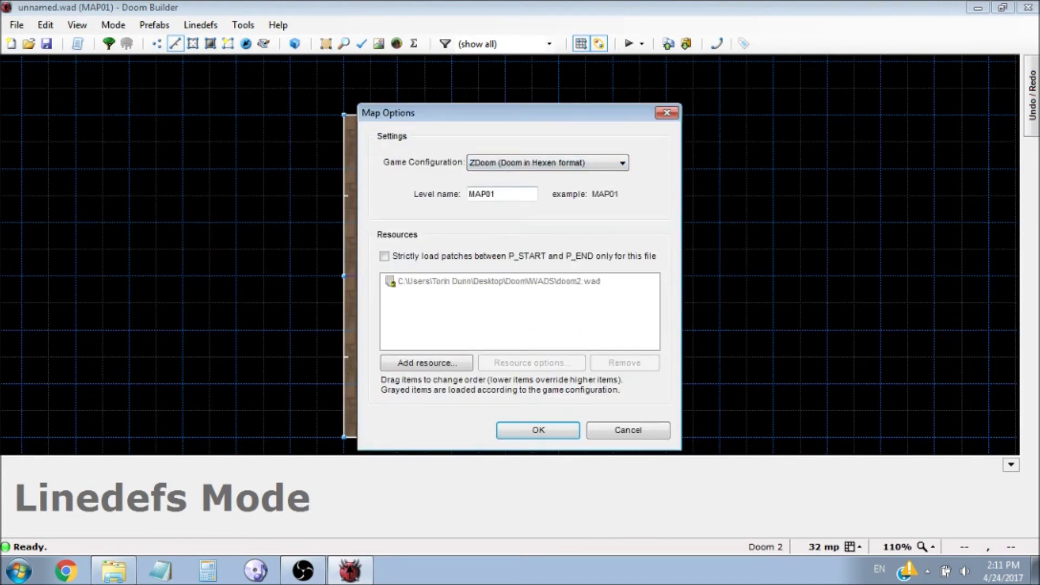
key(Return)
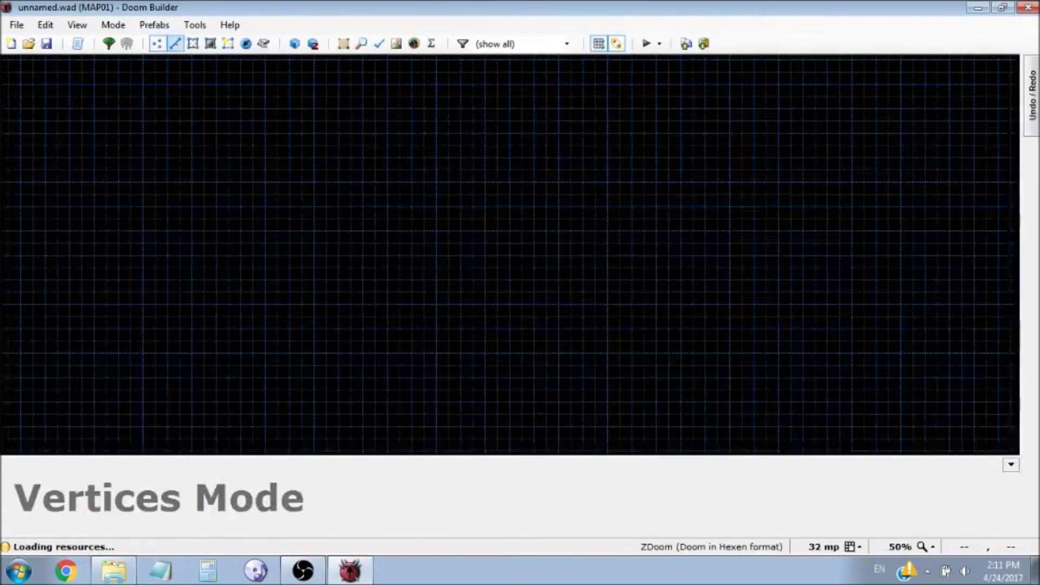
- Draw a square room measuring 384 by 384 units
key(l)
scroll(389, 162, up, 2)
right_click(389, 113)
click(390, 360)
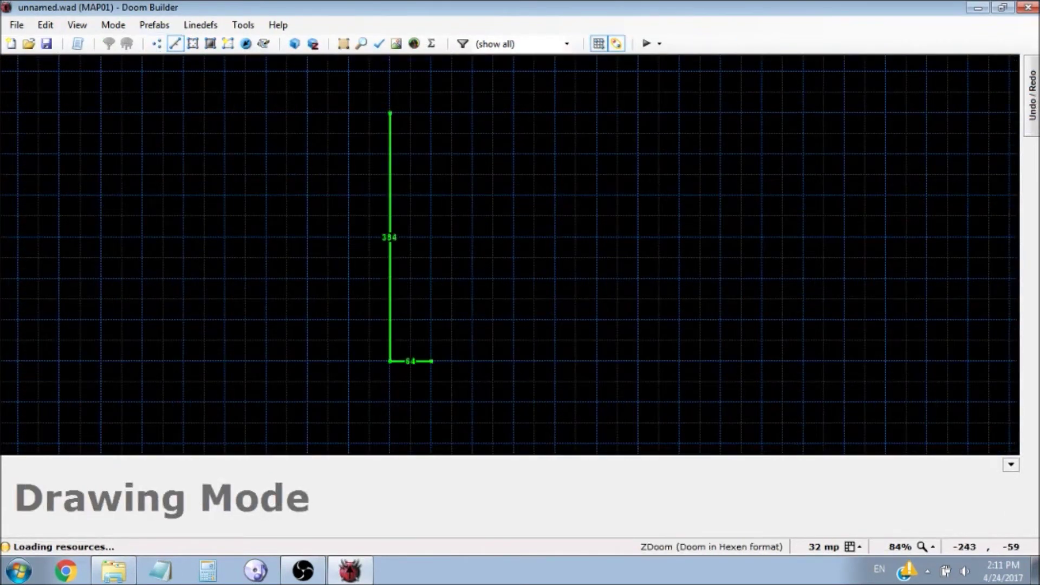
click(638, 359)
click(638, 113)
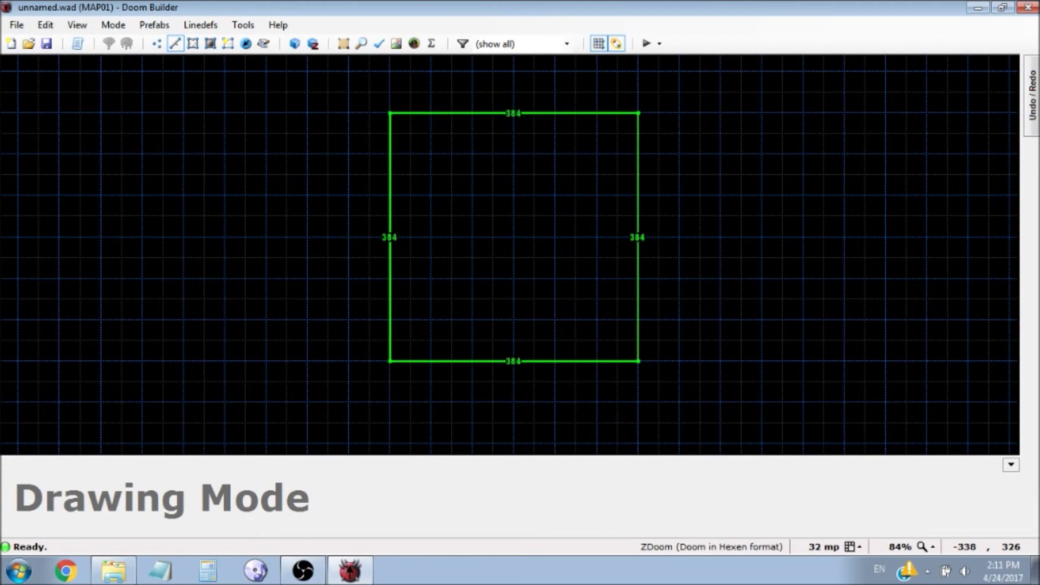
click(389, 112)
- Place a Player 1 start facing north, centred near the room's south wall at -128, 0
key(t)
scroll(513, 327, up, 1)
right_click(513, 320)
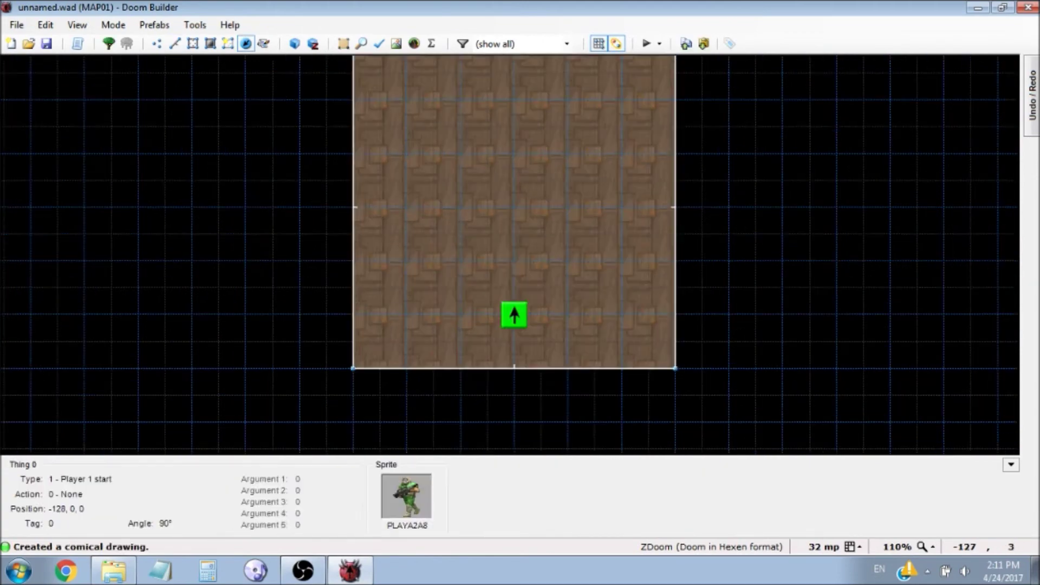
click(638, 436)
- Insert two vertices on the north wall to split off a centred 64-unit section
scroll(451, 424, down, 1)
scroll(490, 115, up, 4)
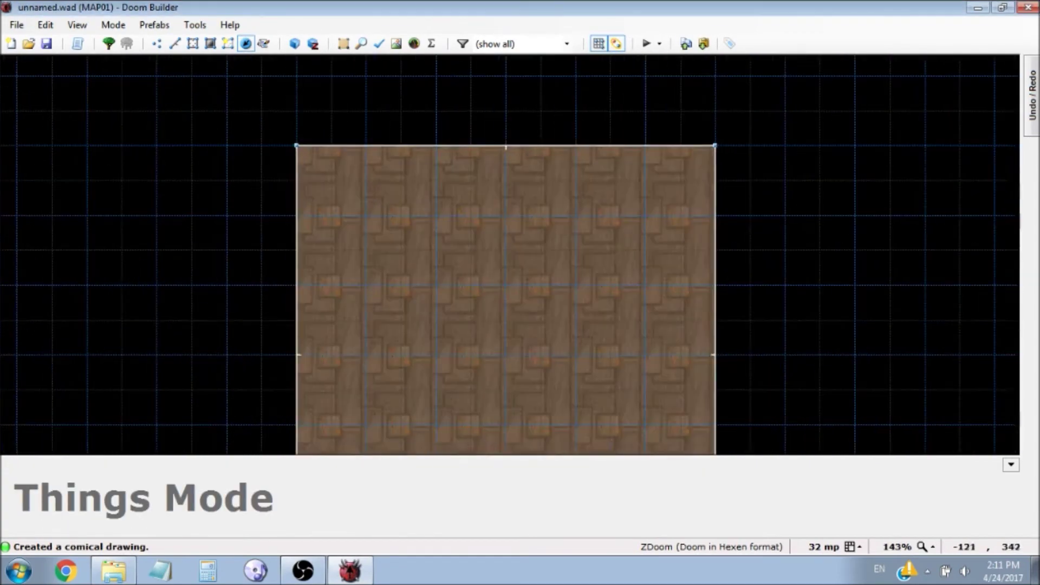
key(v)
right_click(455, 148)
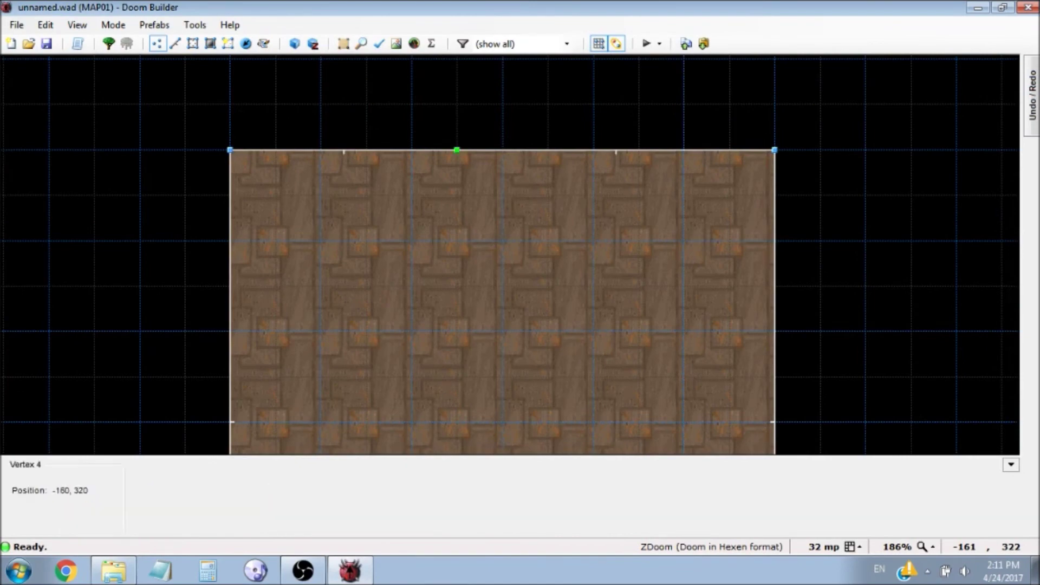
right_click(548, 148)
- Apply the SW1STRTN switch texture to the 64-unit north wall section in Visual Mode and reset its texture offsets
key(w)
key(e)
right_click(509, 255)
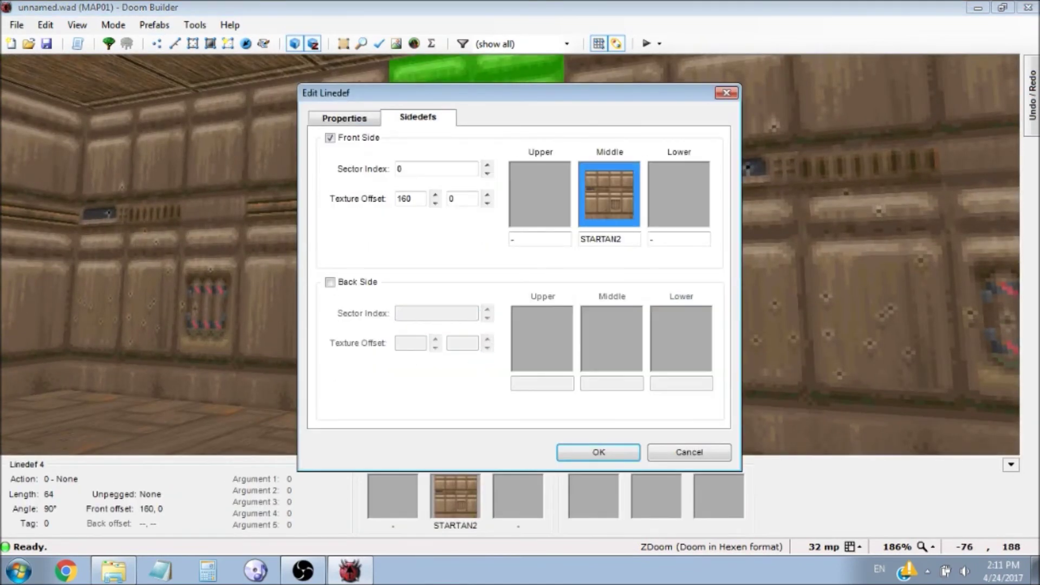
click(609, 194)
click(218, 272)
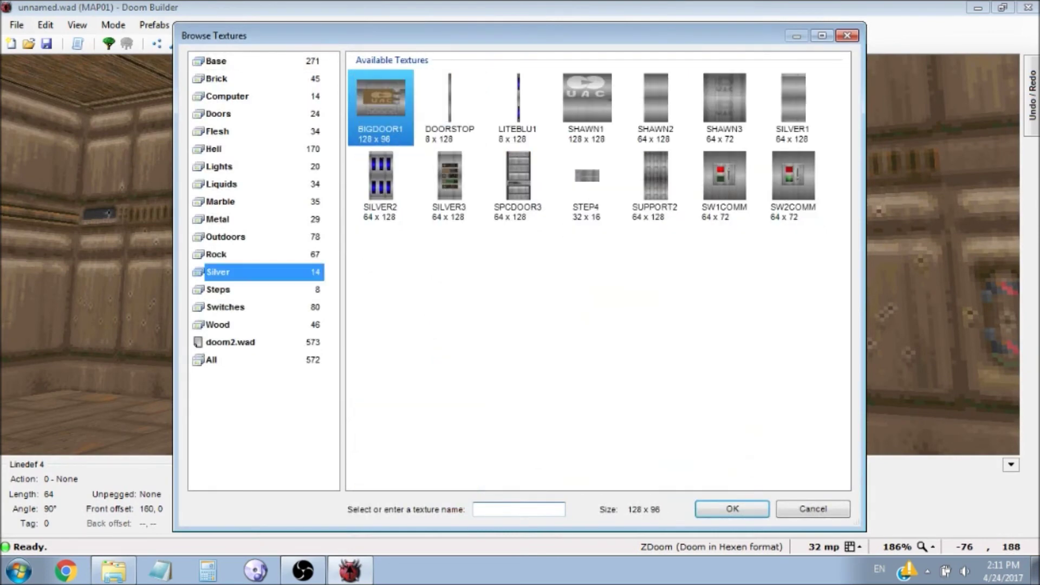
click(225, 307)
click(792, 341)
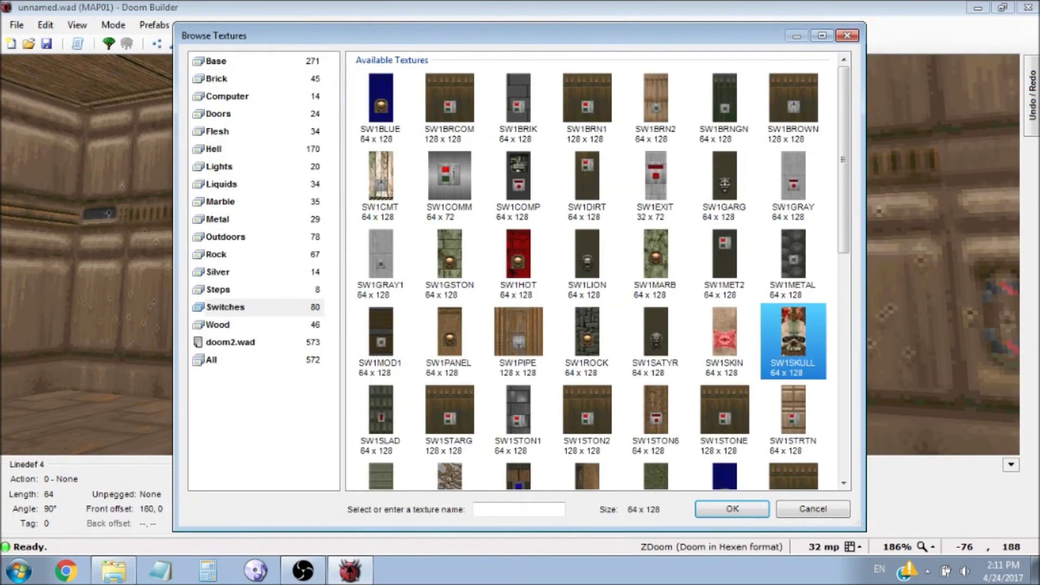
scroll(792, 340, down, 1)
double_click(793, 369)
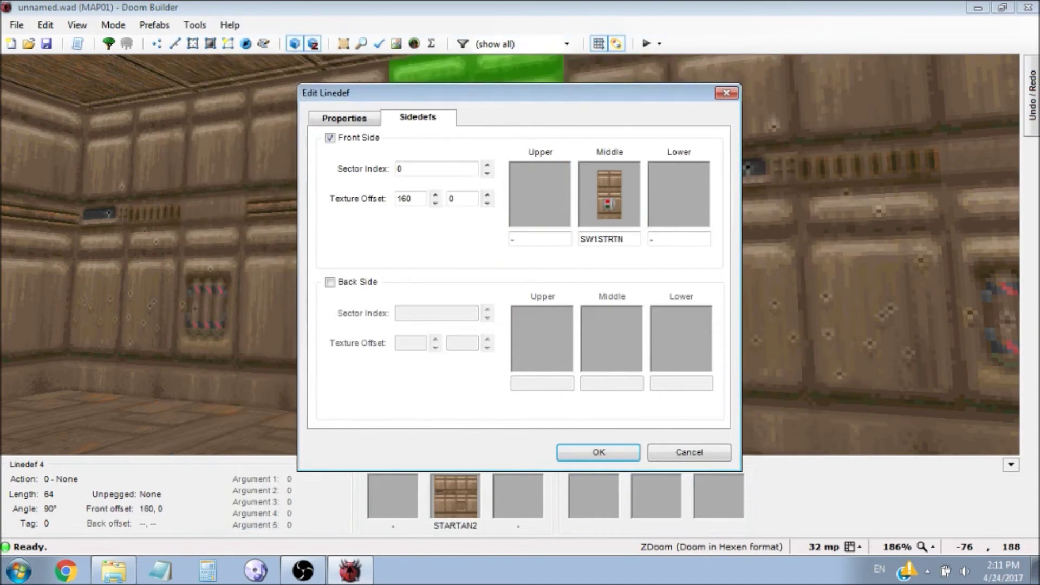
click(599, 453)
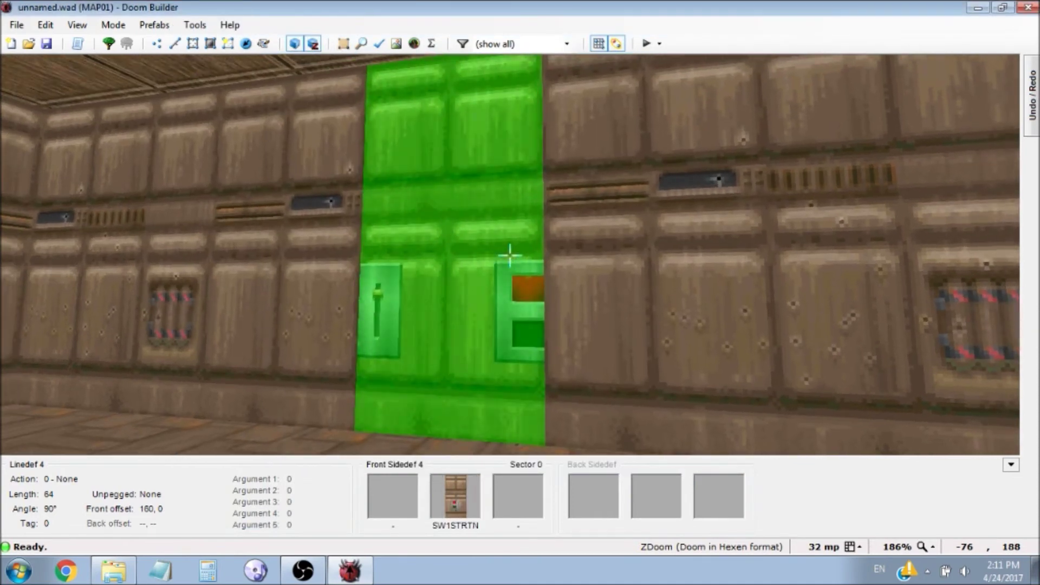
key(r)
- Assign the End Normal action (243) to the switch linedef on the north wall
key(d)
key(e)
right_click(510, 255)
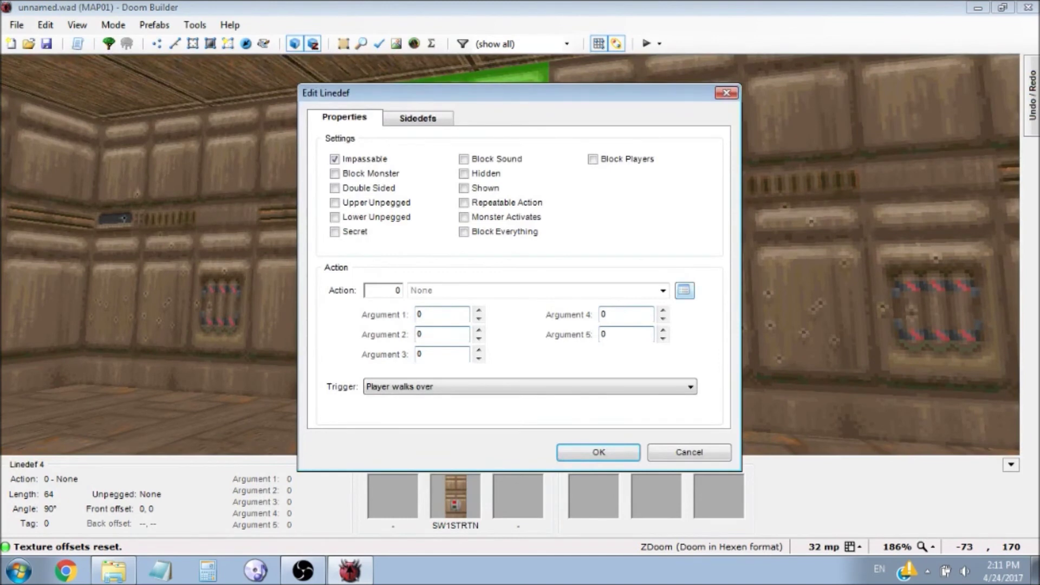
click(683, 290)
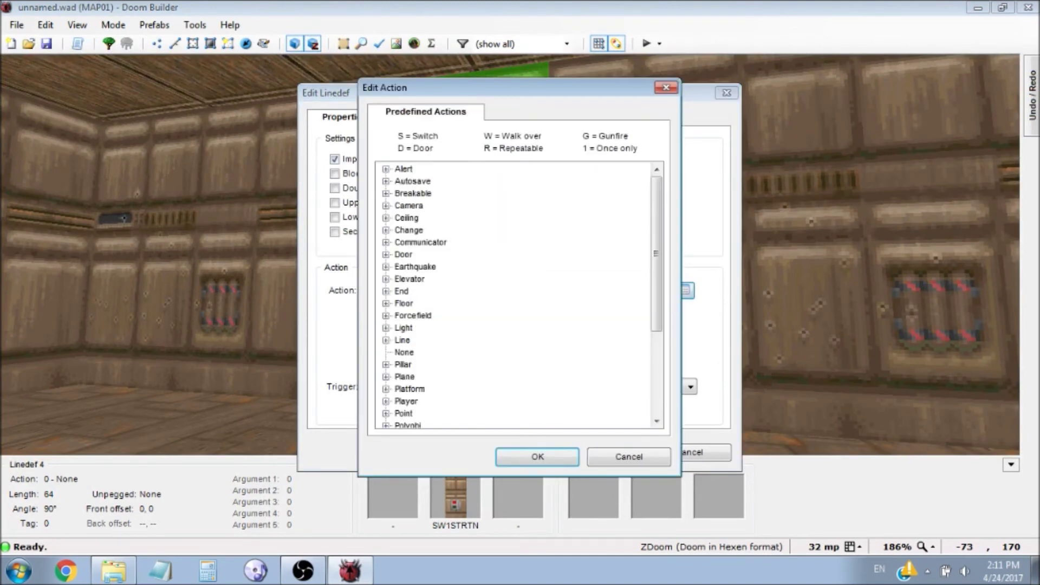
click(385, 290)
click(427, 303)
click(429, 315)
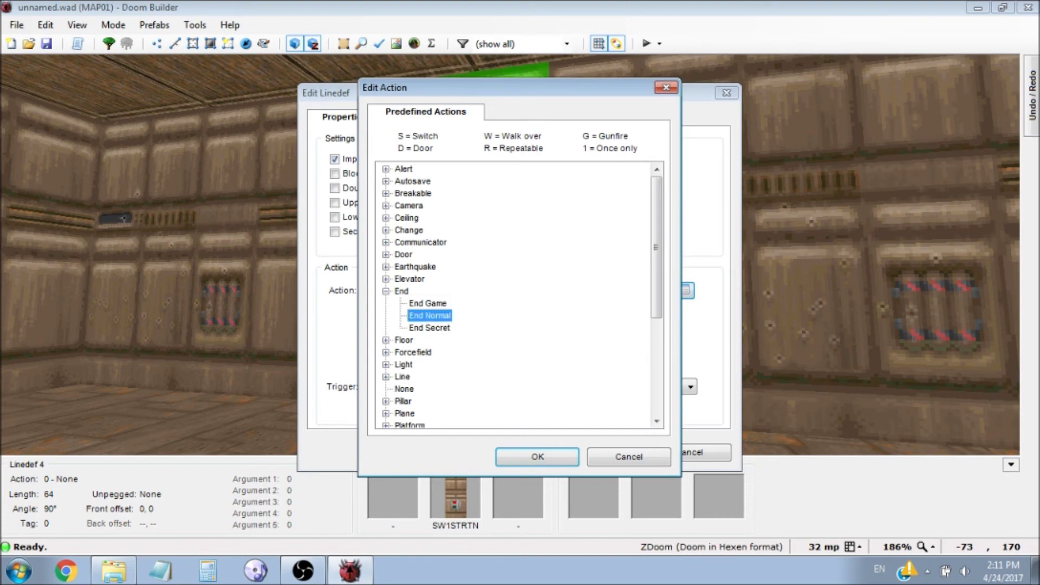
click(427, 303)
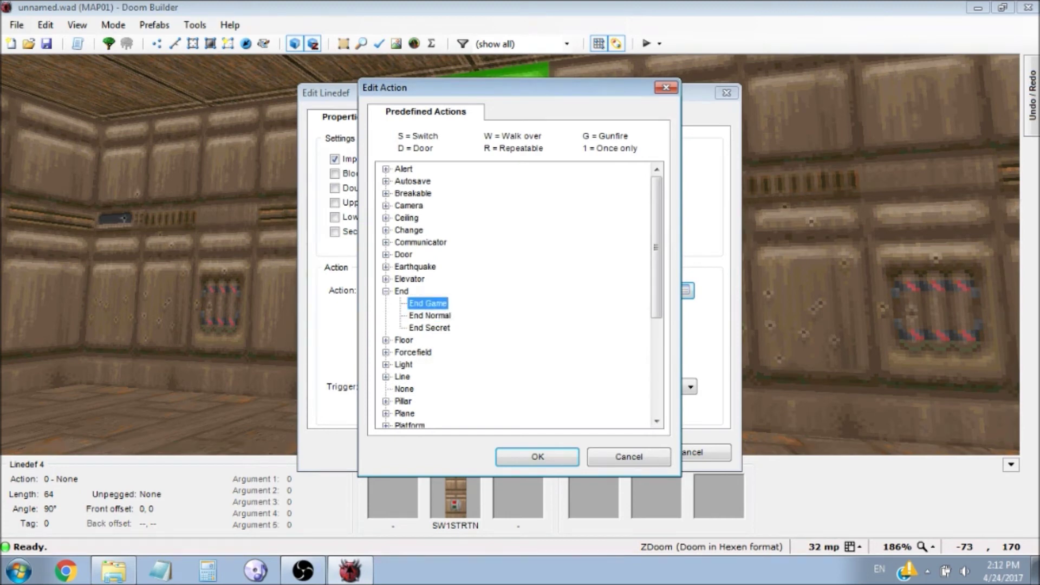
click(430, 328)
click(430, 315)
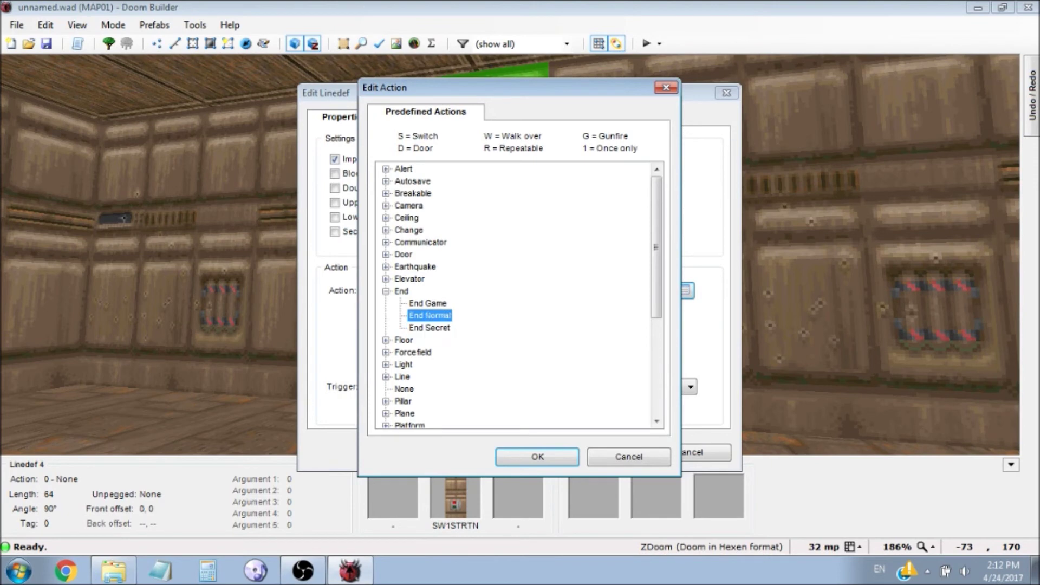
click(537, 456)
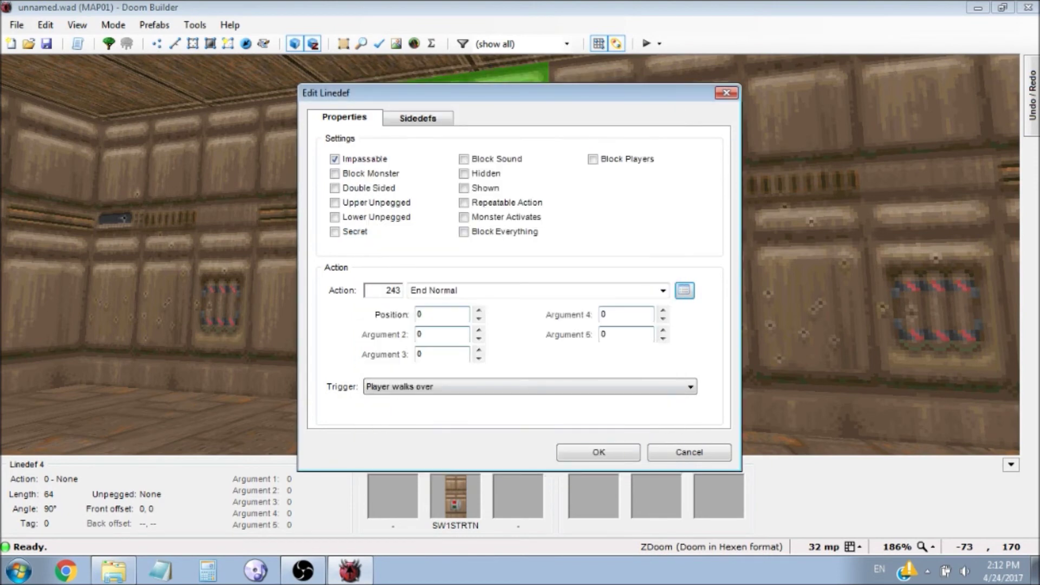
- Set the switch linedef's trigger to Player presses Use, apply the properties, and return to the 2D map
click(530, 387)
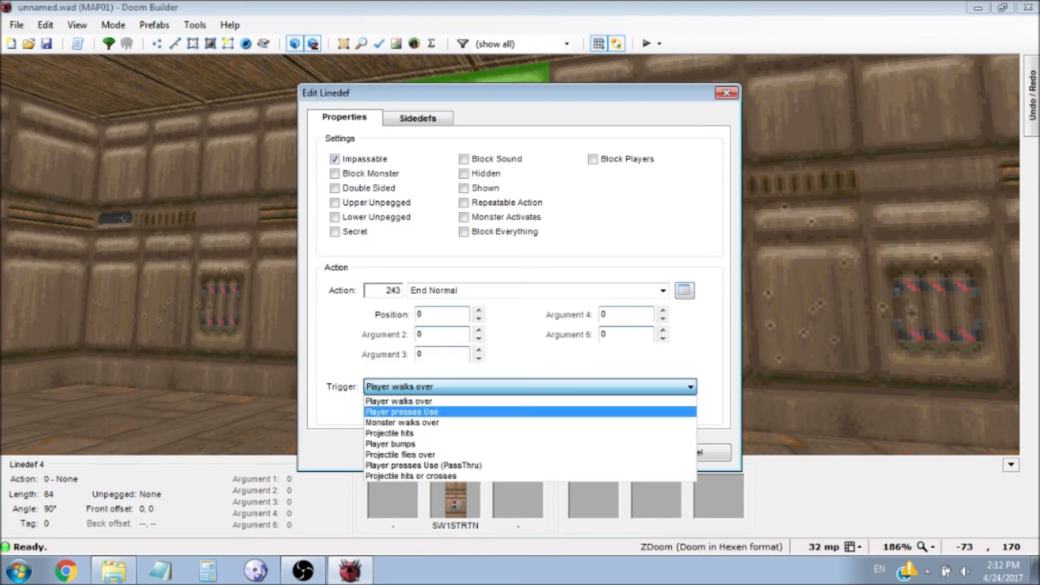
click(531, 412)
click(530, 386)
click(529, 400)
click(529, 387)
click(531, 413)
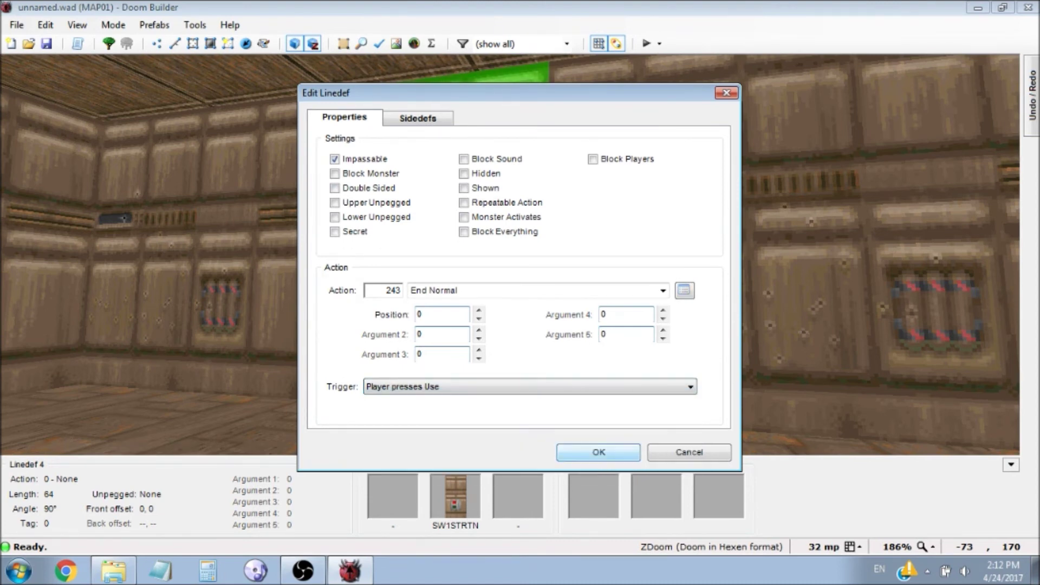
click(599, 452)
key(w)
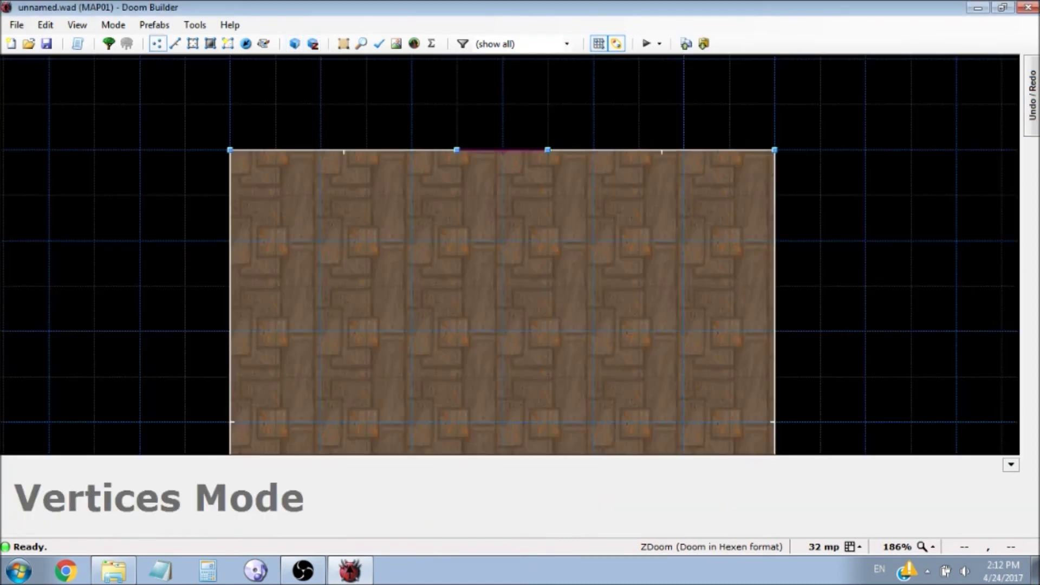
- Test the map in ZDoom by walking up to the north-wall switch and using it, and quit the game
key(F9)
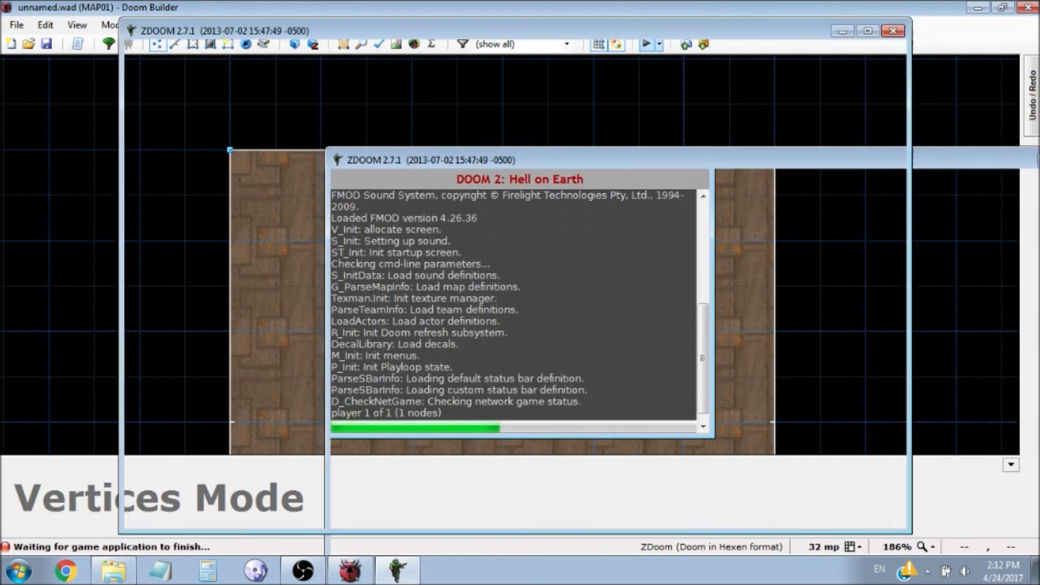
key(w)
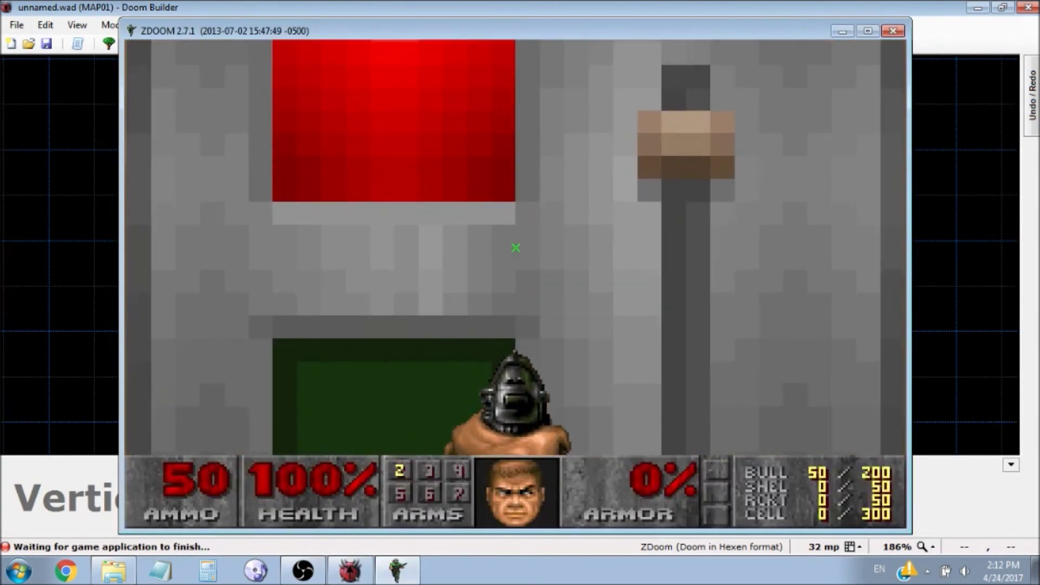
key(e)
key(Escape)
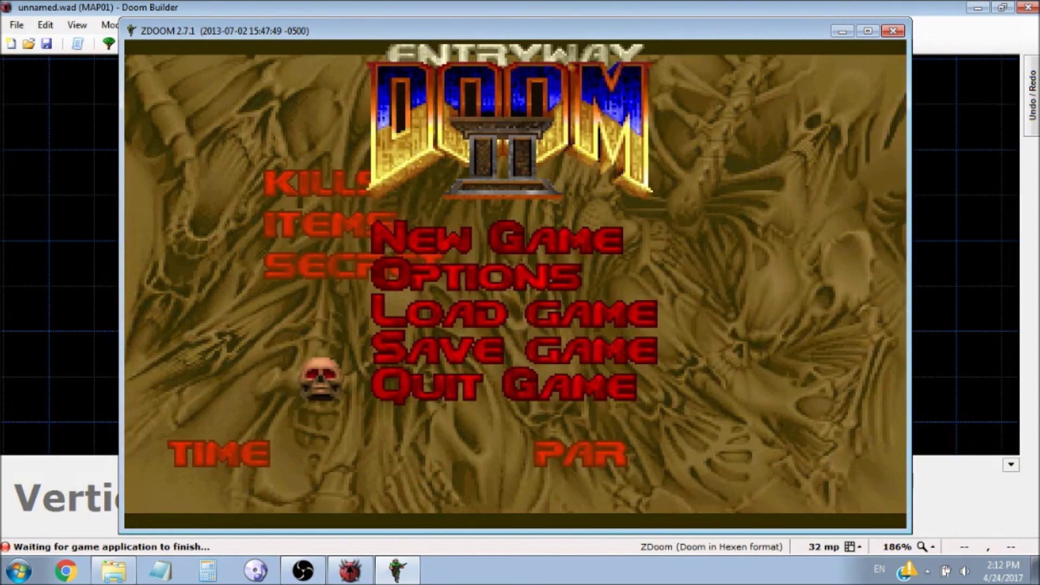
key(Return)
key(y)
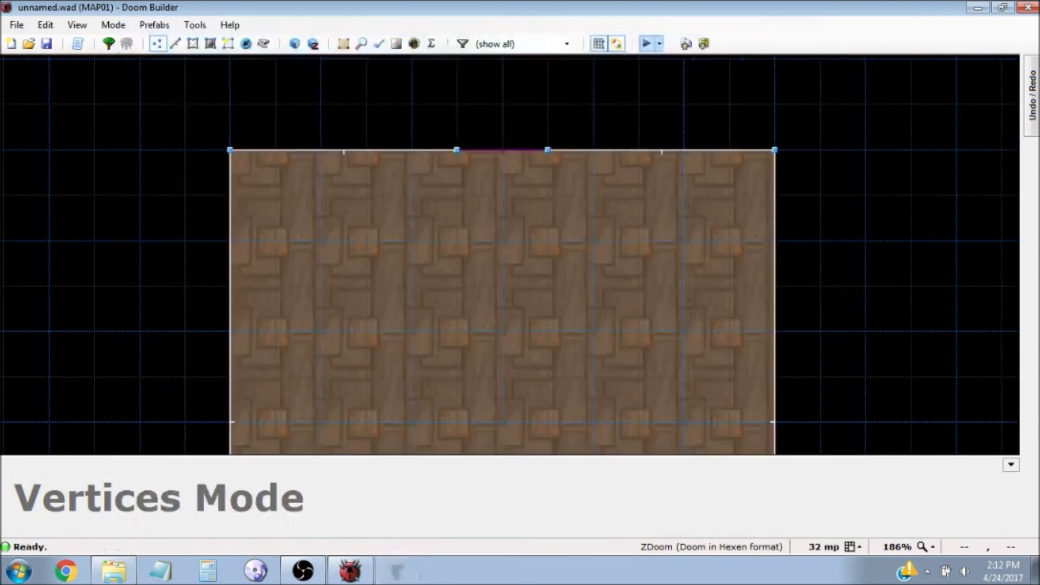
- Draw a horizontal linedef across the middle of the room and move its end vertices onto the west and east walls, spanning 384 units
key(l)
right_click(311, 287)
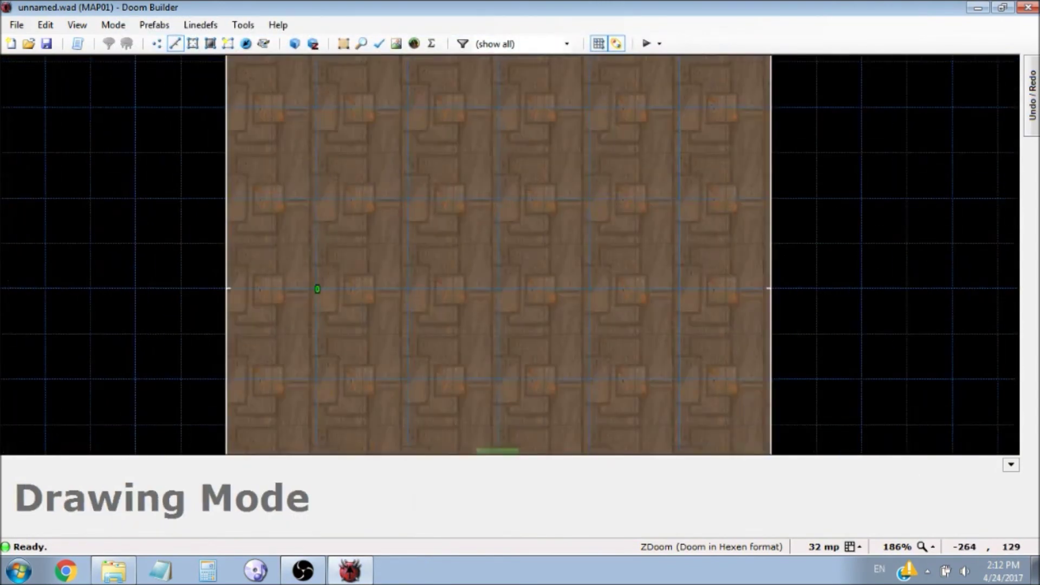
click(677, 283)
right_click(675, 282)
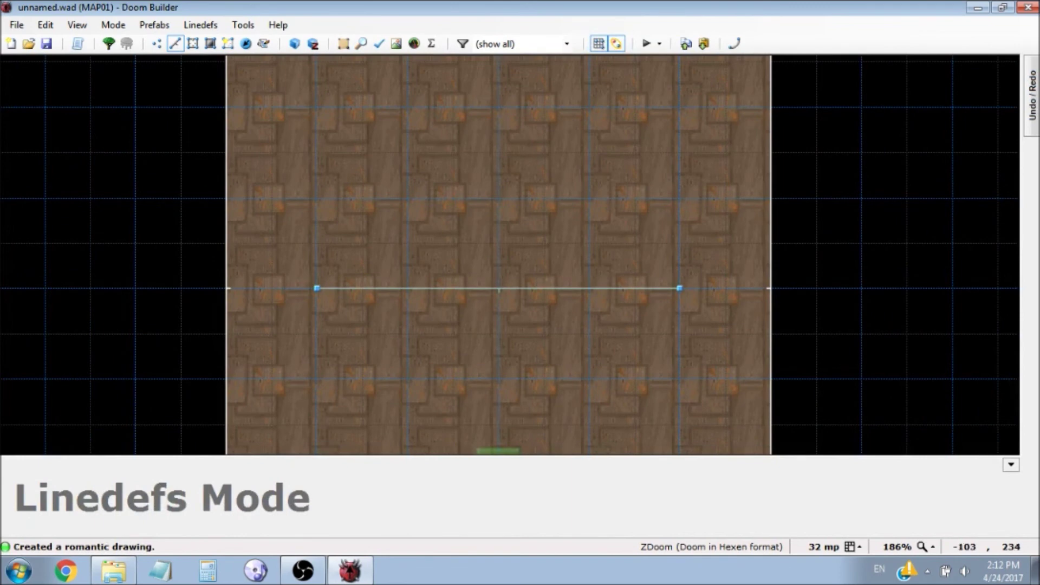
key(v)
drag(316, 288, 226, 288)
drag(679, 288, 770, 288)
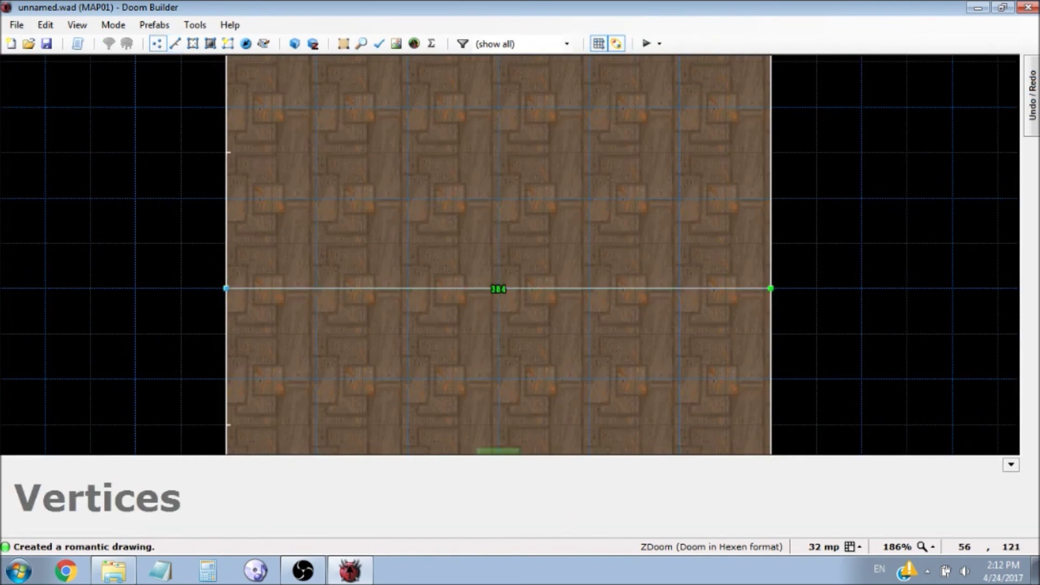
- Assign the End Normal action to the horizontal linedef crossing the middle of the room
key(l)
right_click(287, 290)
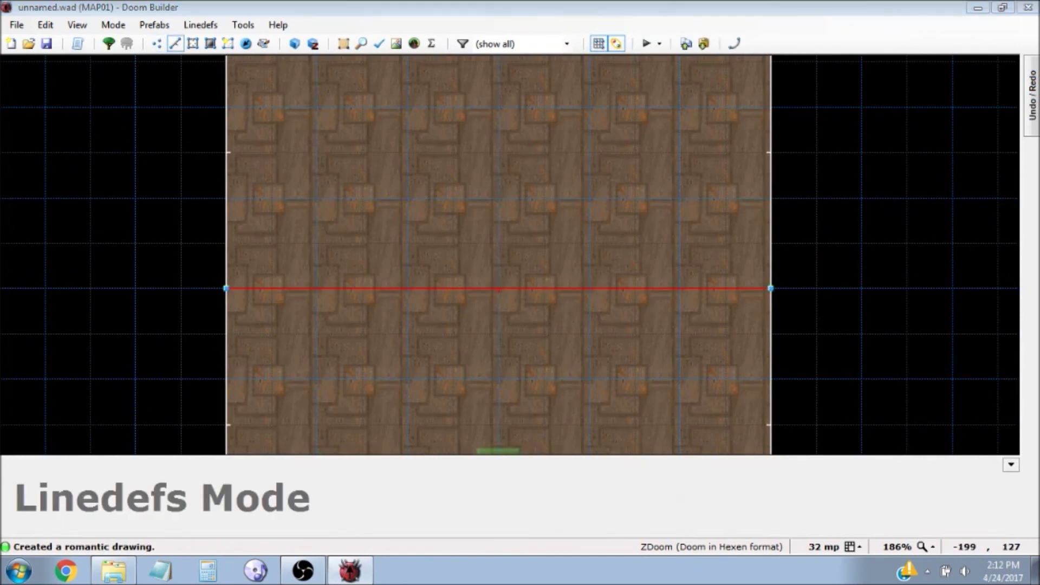
click(684, 290)
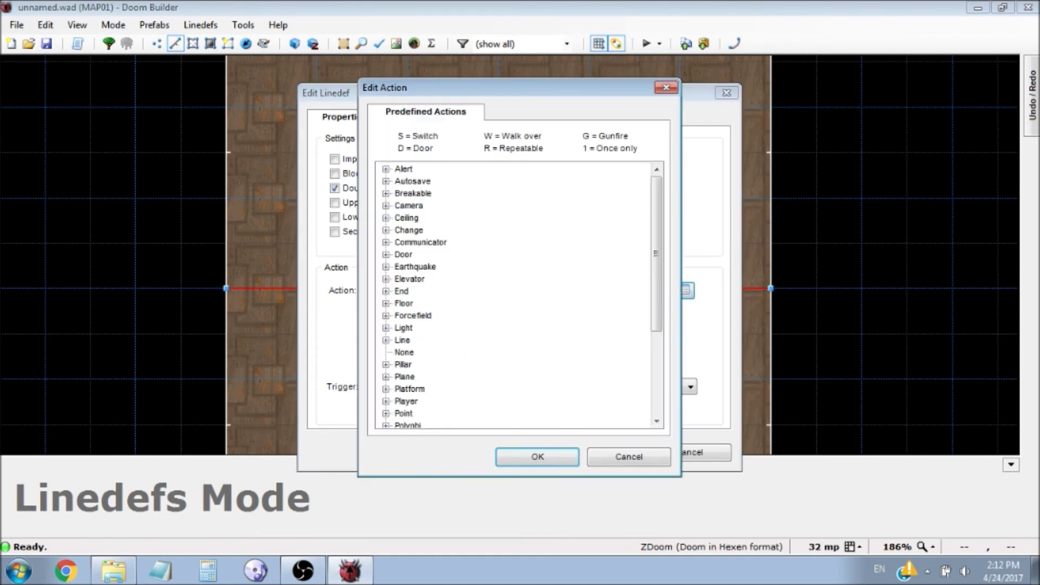
click(386, 290)
click(417, 315)
click(538, 457)
- Set the middle linedef's trigger to Player walks over and apply the properties
click(529, 386)
click(530, 401)
click(599, 452)
- Test the map in ZDoom by walking forward across the middle line, and quit the game to return to the 2D map
click(646, 43)
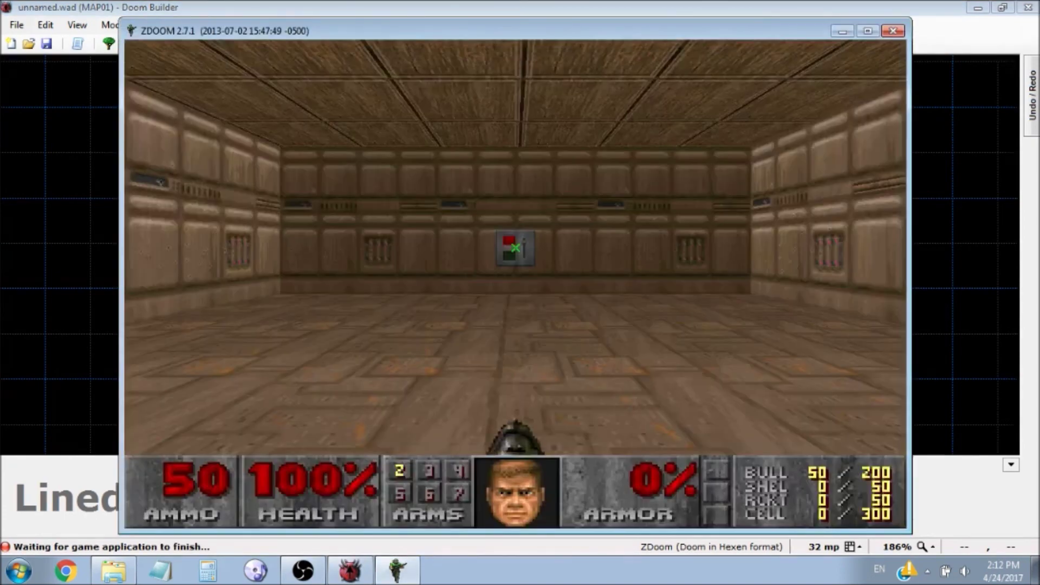
key(w)
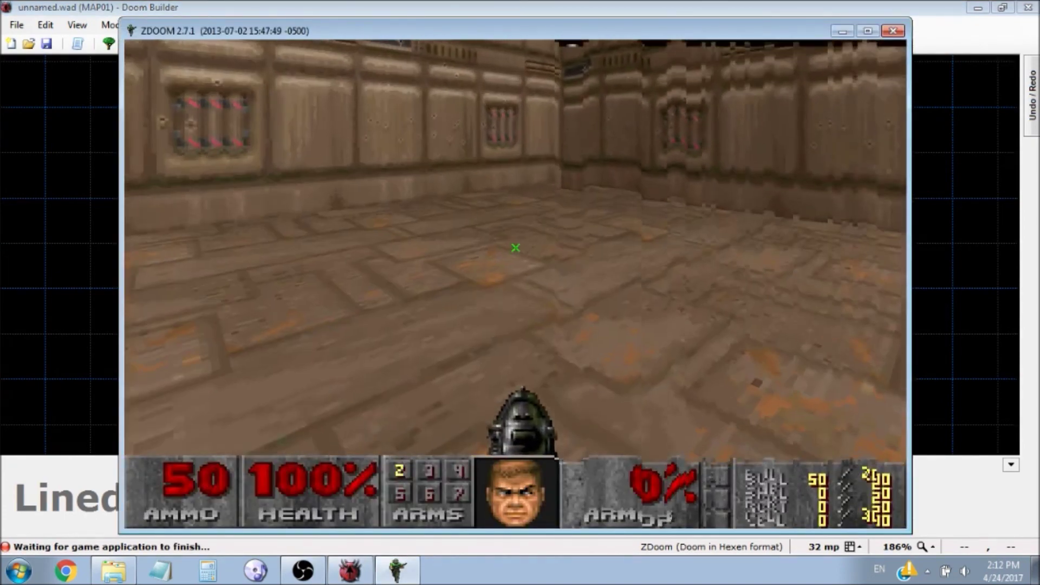
key(Escape)
key(Up)
key(Return)
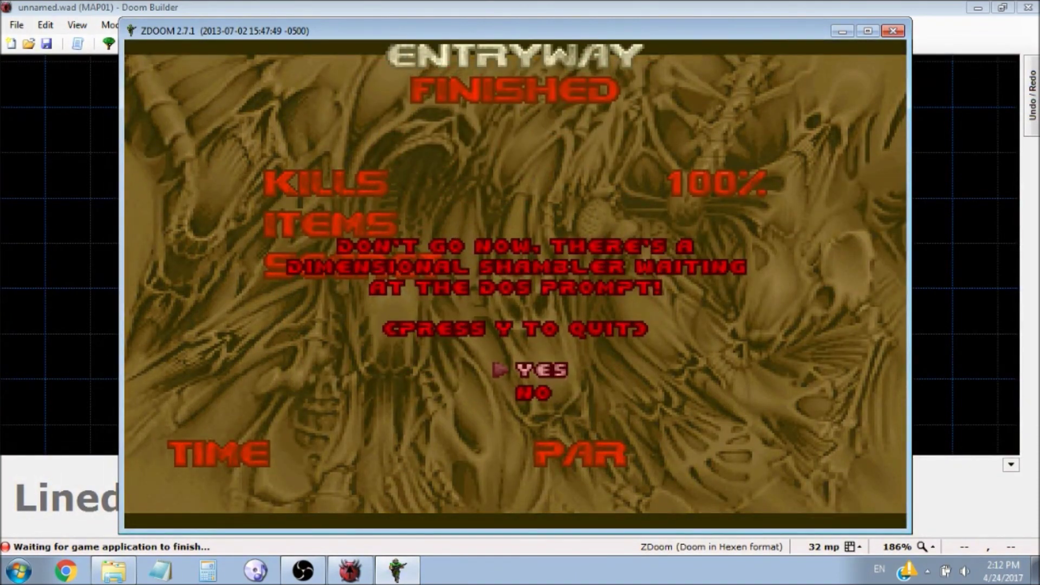
key(y)
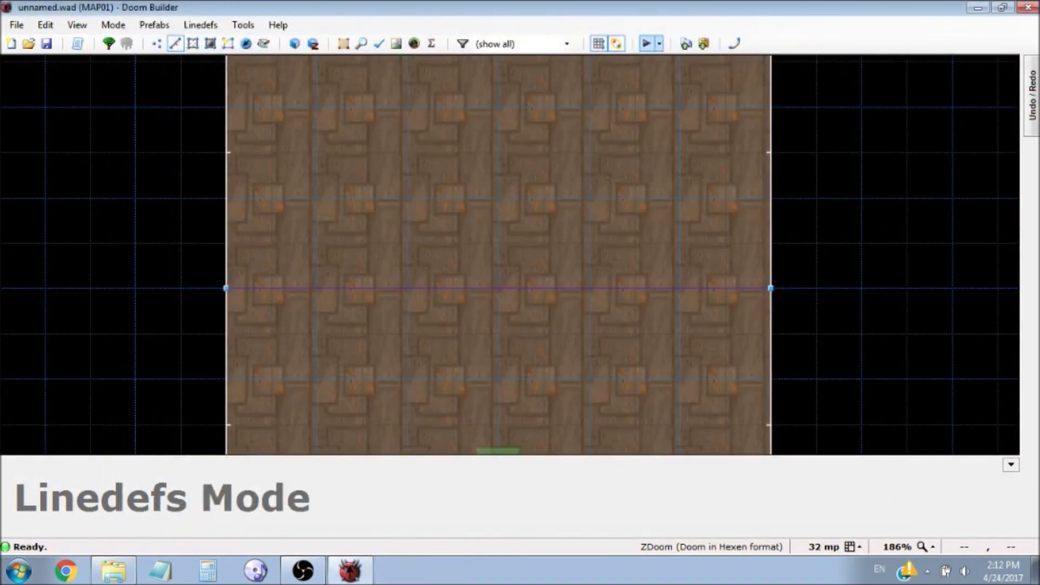
scroll(488, 217, down, 3)
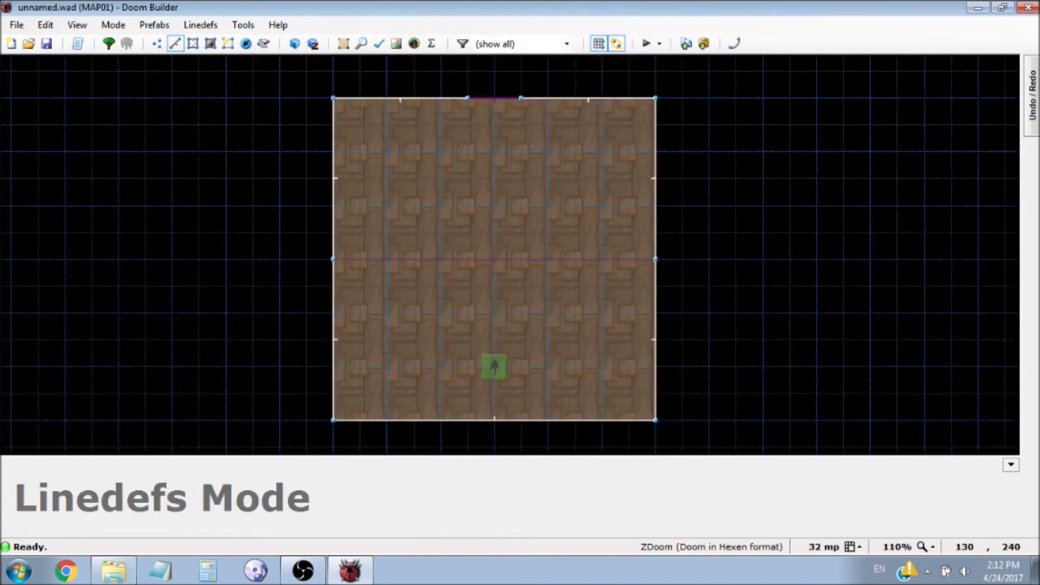